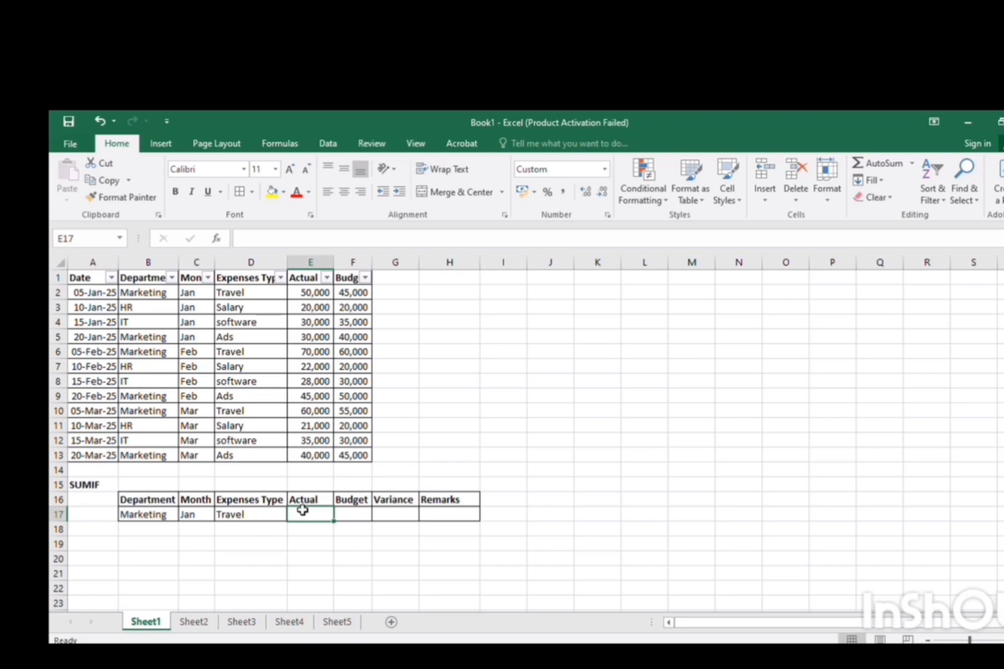
Step: Start a SUMIFS formula in E17 with the Actual amounts $E$2:$E$13 as the absolute sum range
key(Right)
key(Left)
key(Right)
key(Left)
text(=)
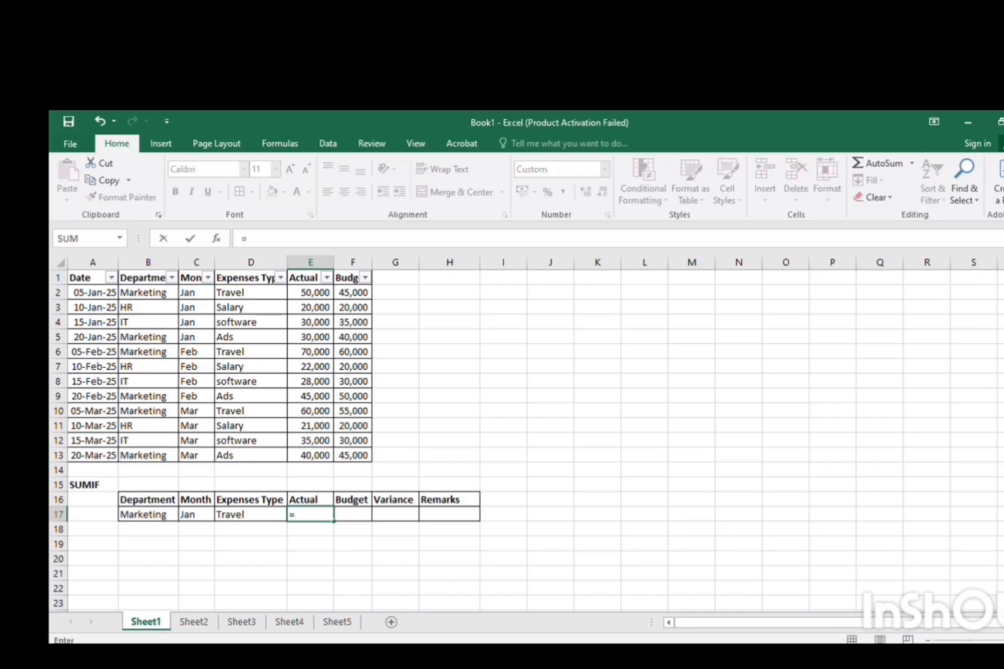
text(sumifs)
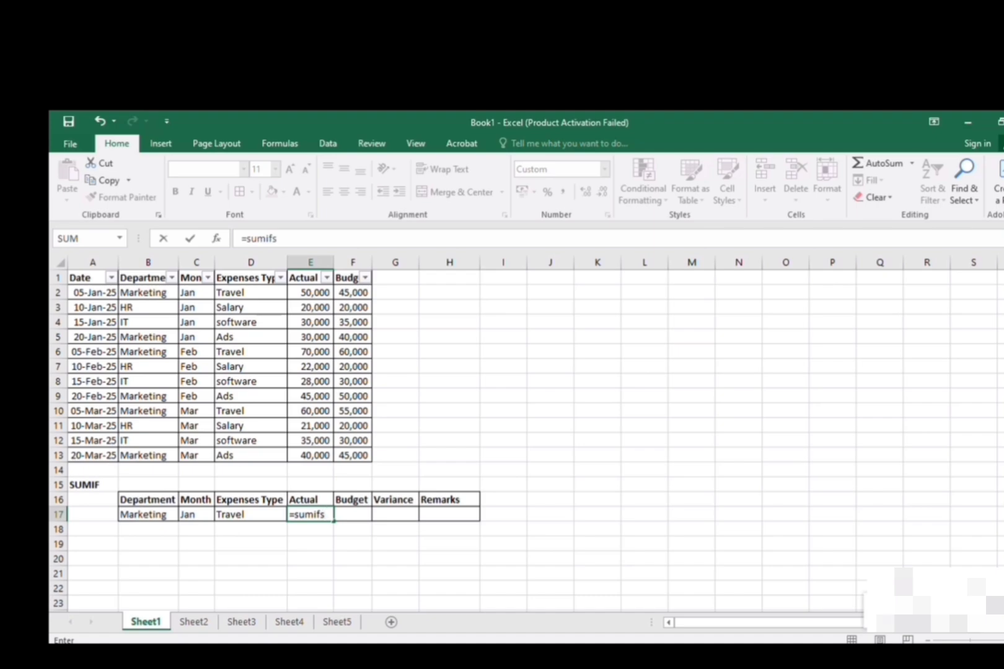
key(Tab)
key(Up)
key(Up)
key(Up)
key(Up)
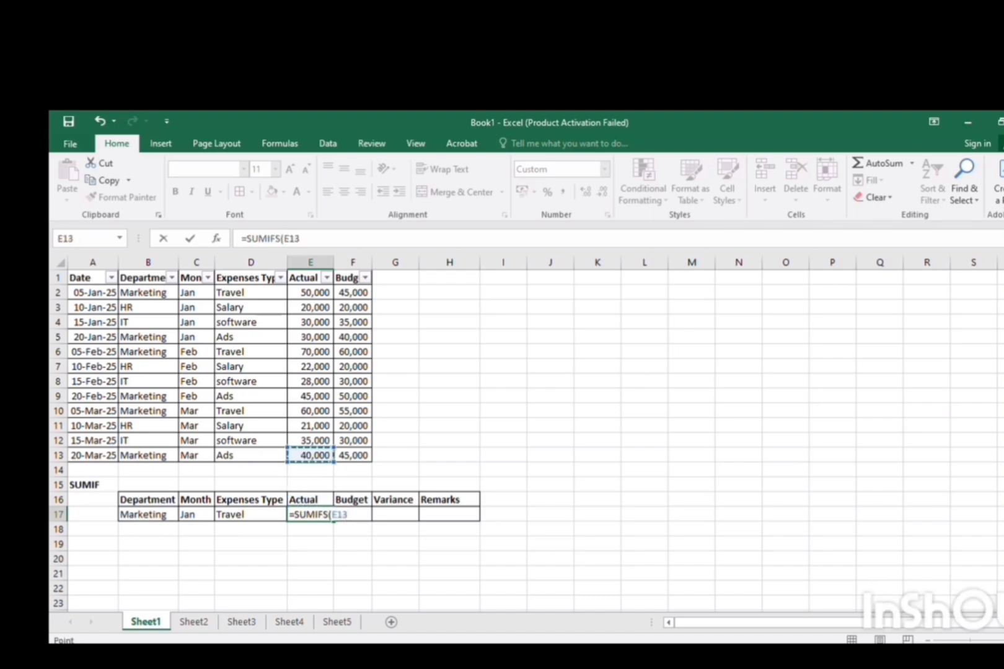
key(shift+Up)
key(shift+Up)
key(shift+Up)
key(shift+Up)
key(shift+Up)
key(shift+Up)
key(shift+Up)
key(shift+Up)
key(shift+Up)
key(shift+Up)
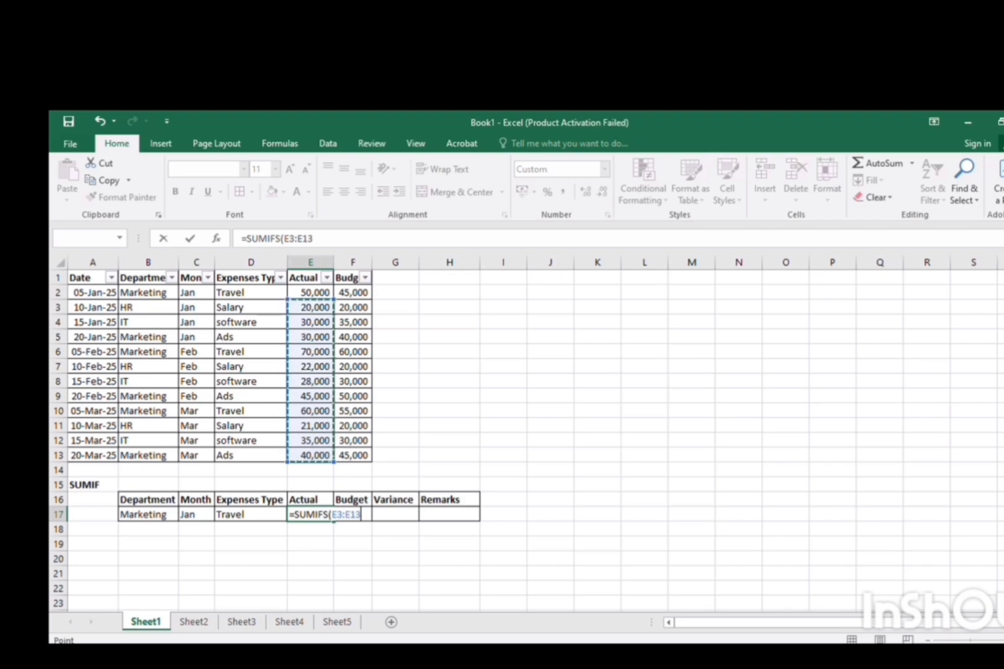
key(shift+Up)
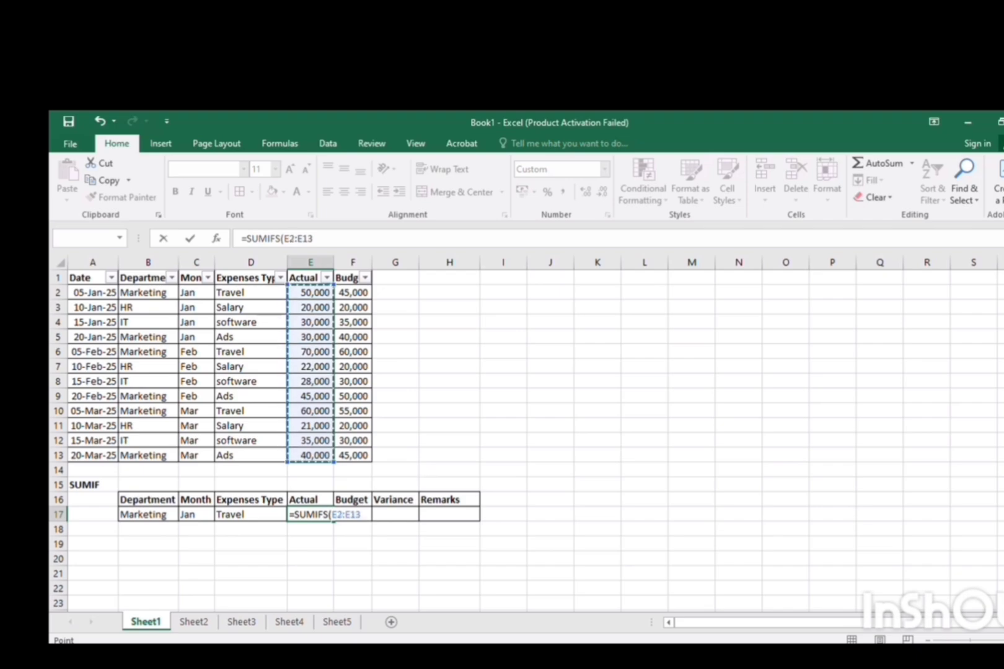
key(F4)
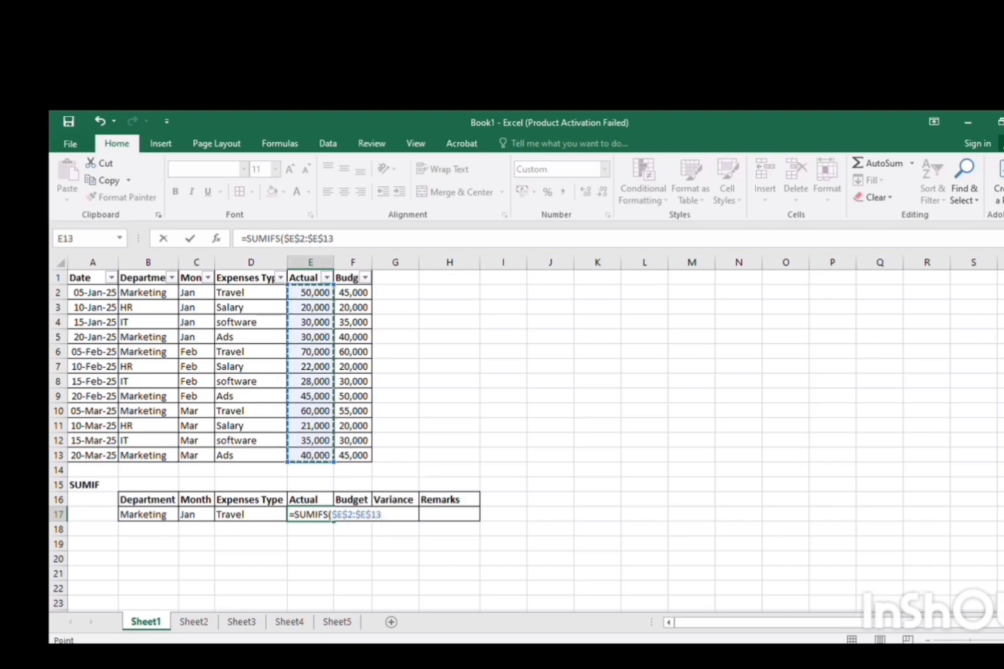
Step: Add the department condition to the E17 formula, matching the absolute range $B$2:$B$13 against B17
text(,)
key(Up)
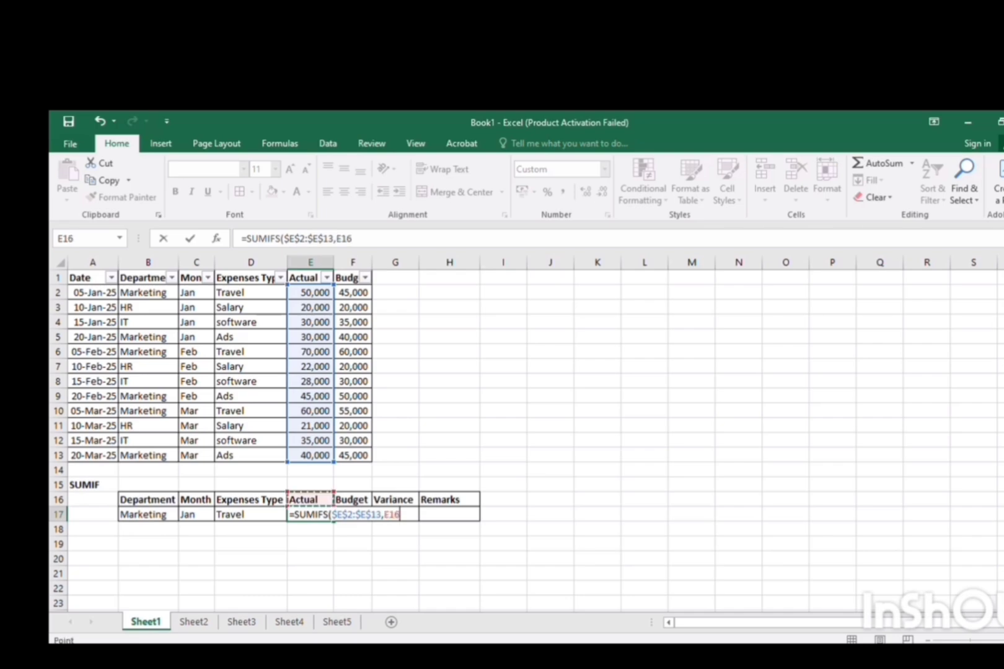
key(Up)
key(Up)
key(Left)
key(Left)
key(Up)
key(Left)
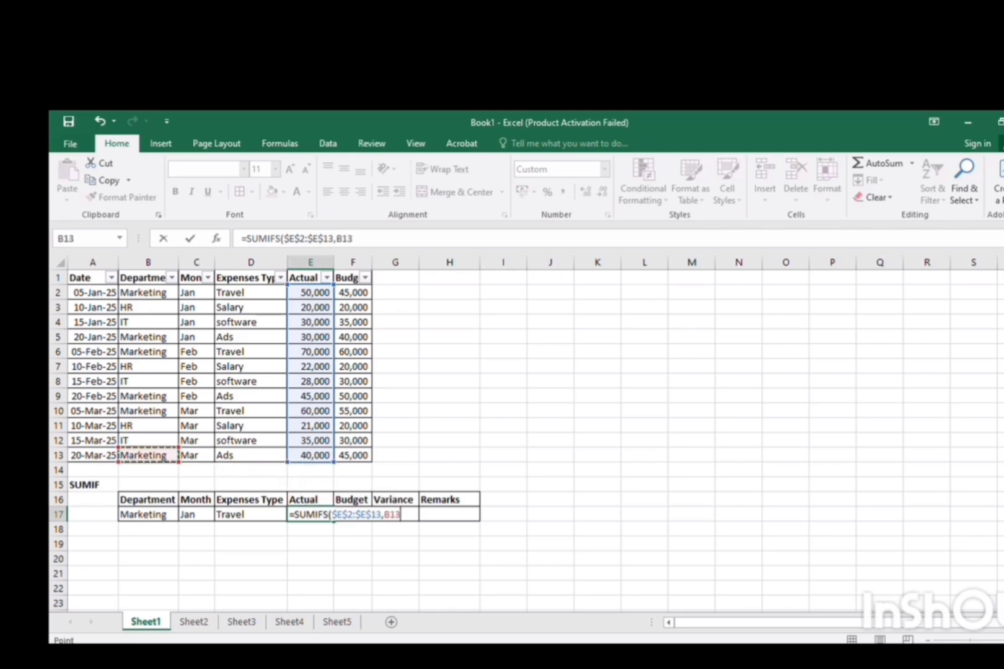
key(shift+Up)
key(shift+Up)
key(shift+Up)
key(shift+Up)
key(shift+Up)
key(shift+Up)
key(shift+Up)
key(shift+Up)
key(shift+Up)
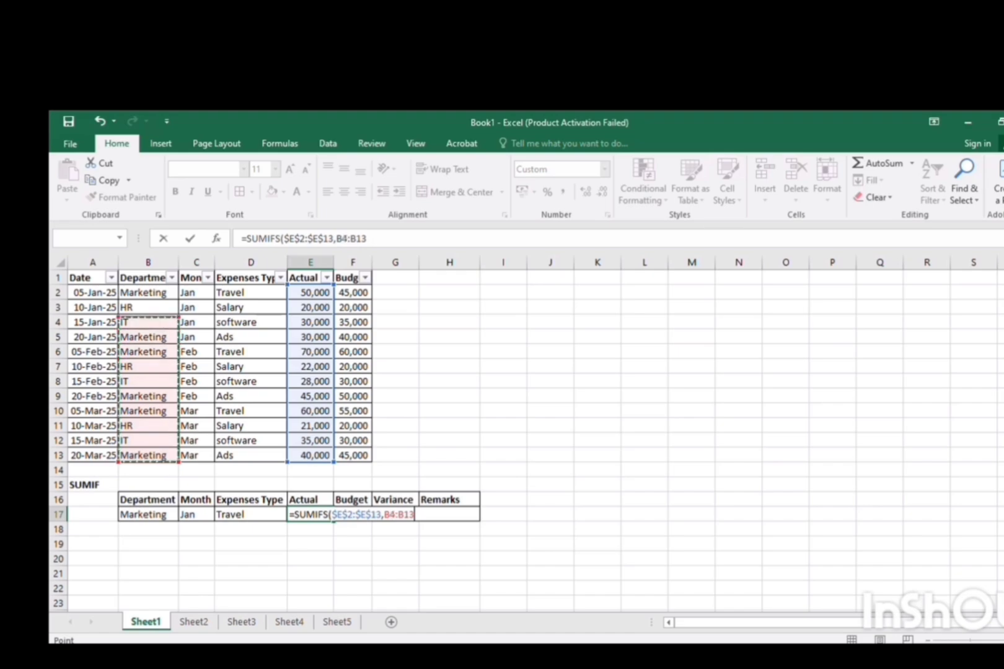
key(shift+Up)
key(shift+Up)
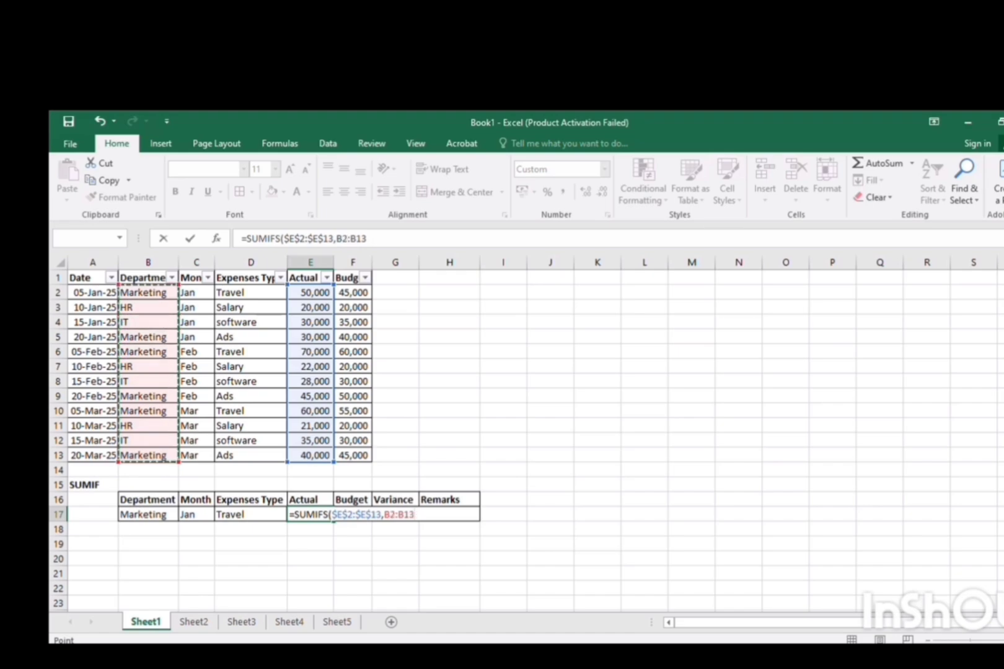
key(F4)
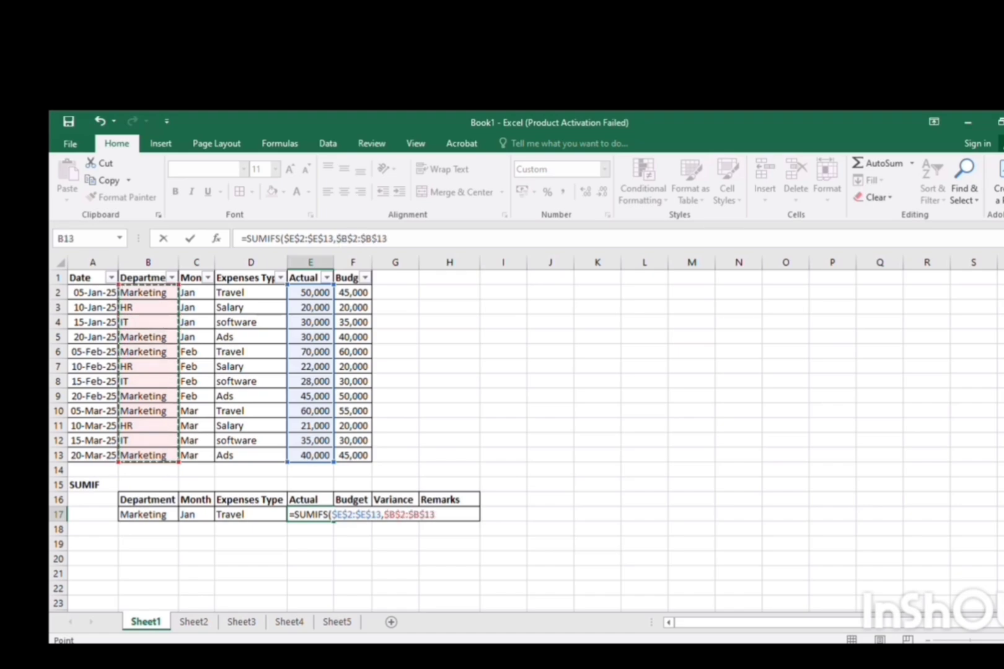
text(,)
key(Left)
key(Left)
key(Left)
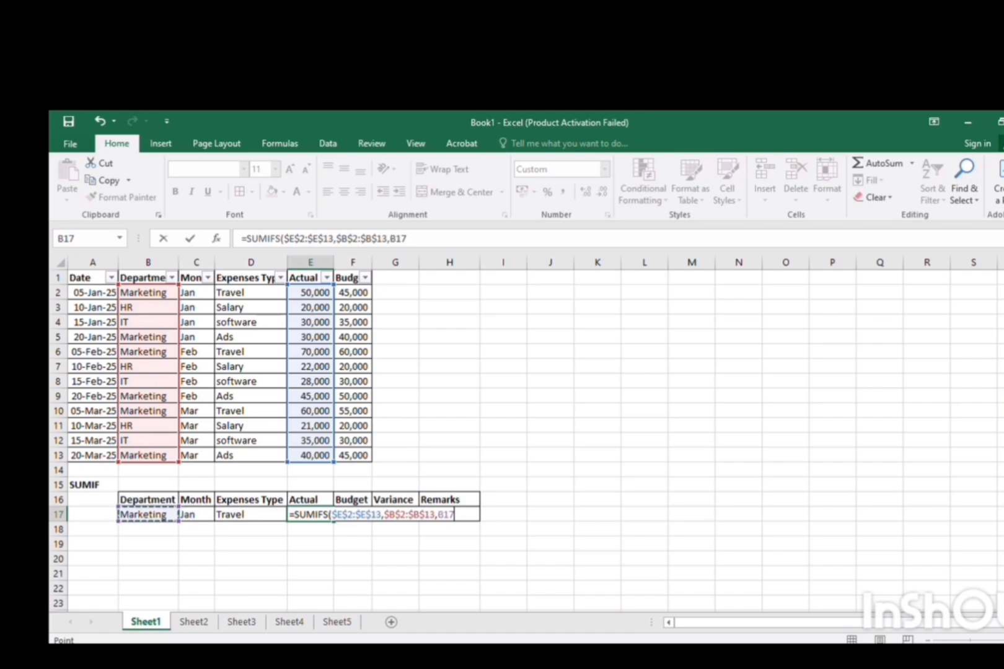
Step: Add the month condition to the E17 formula, matching the absolute range $C$2:$C$13 against C17
text(,)
key(Up)
key(Left)
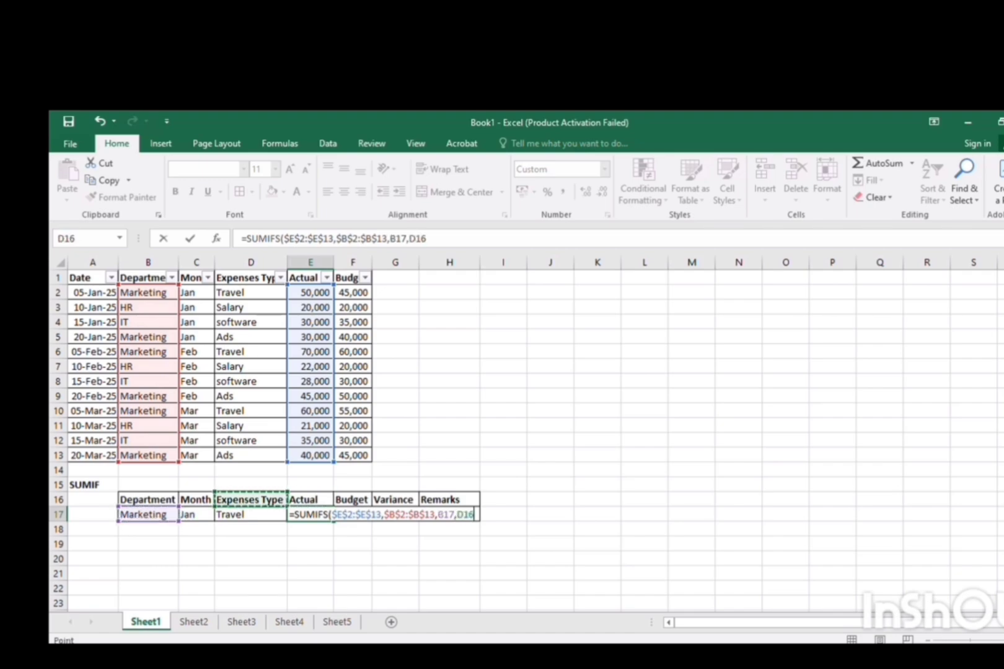
key(Up)
key(Up)
key(Up)
key(Left)
key(shift+Up)
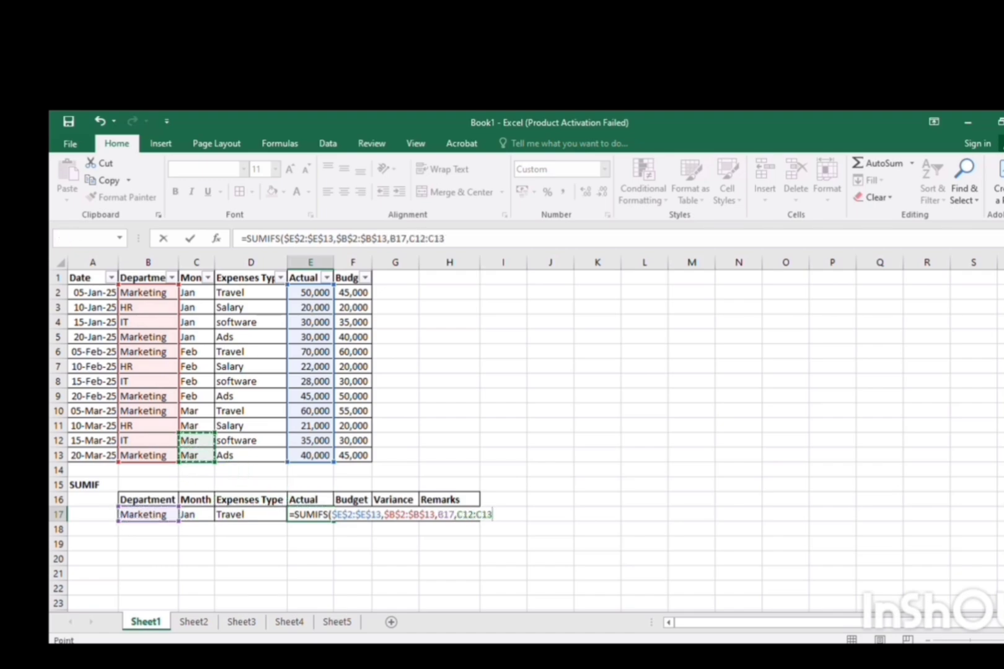
key(shift+Up)
key(shift+Up)
key(shift+Up)
key(shift+Up)
key(shift+Up)
key(shift+Up)
key(shift+Up)
key(shift+Up)
key(shift+Up)
key(shift+Up)
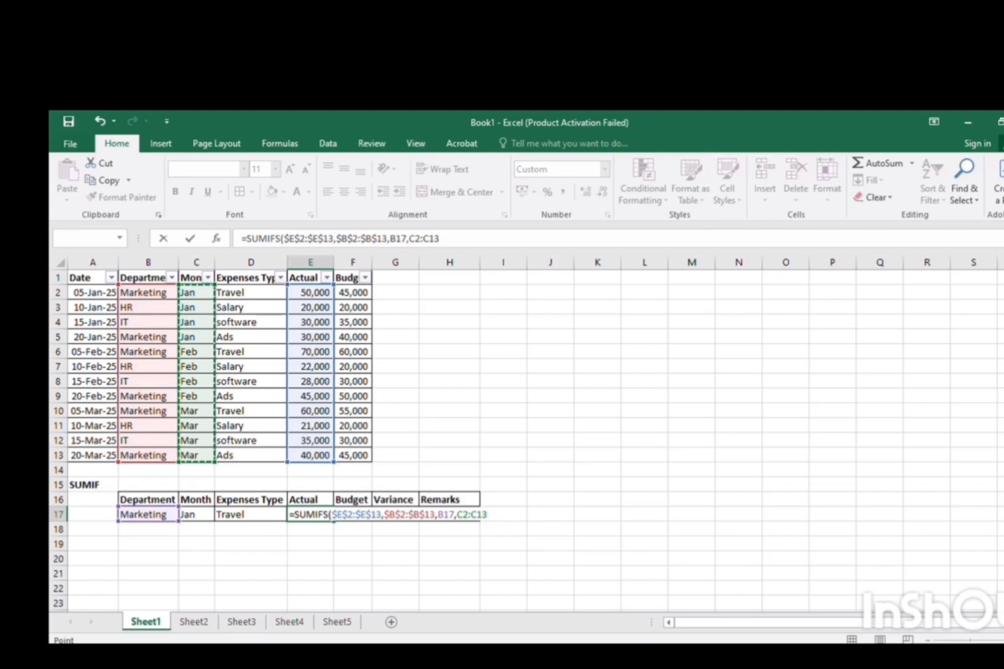
key(F4)
text(,)
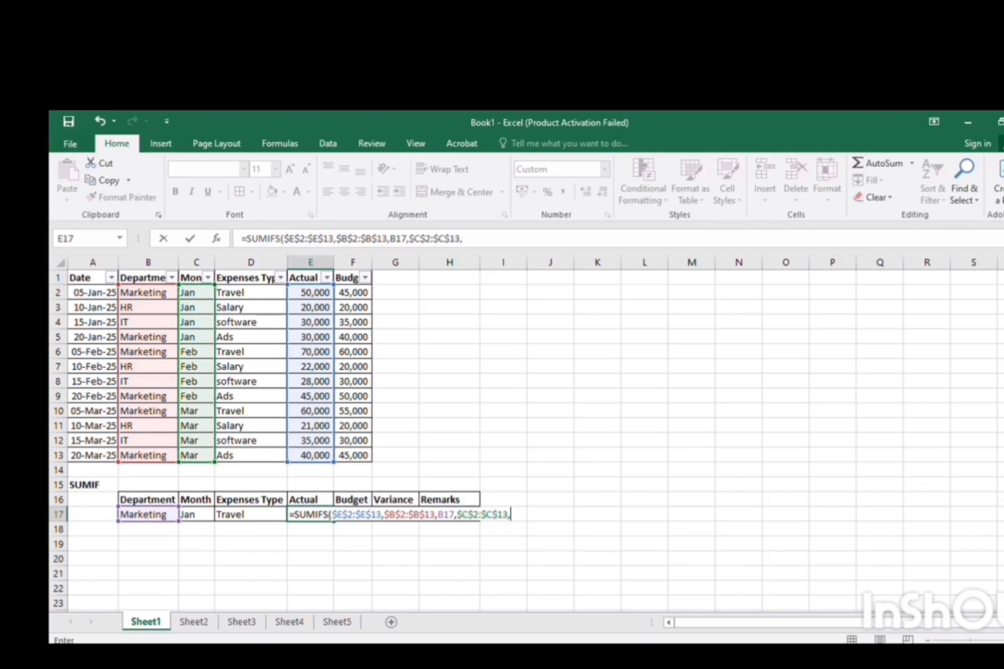
key(Left)
key(Left)
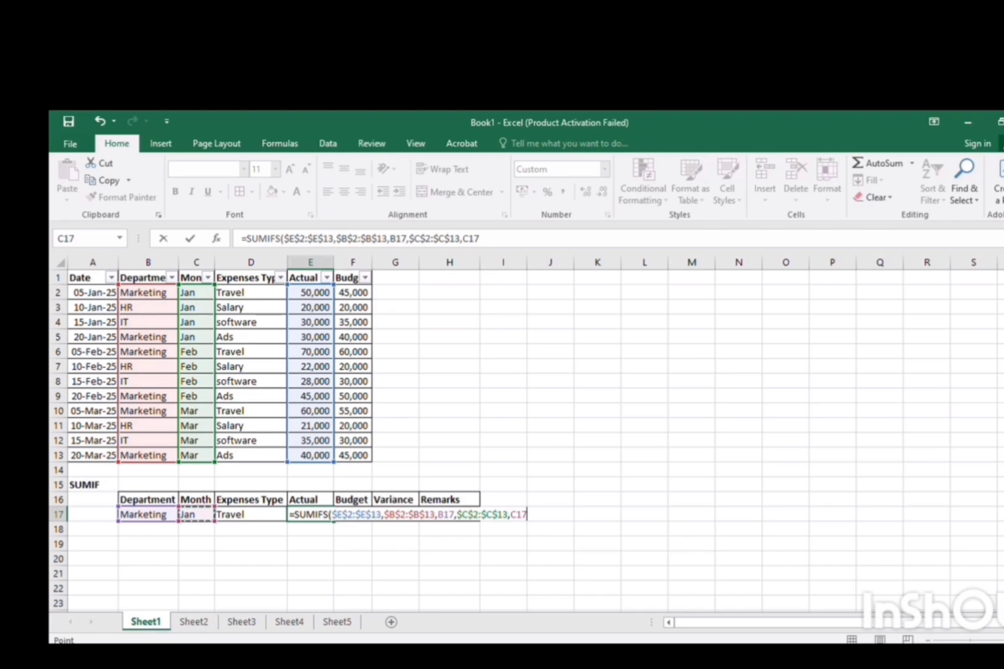
Step: Add the expense type condition $D$2:$D$13 matched against D17, and complete the SUMIFS formula in E17
text(,)
key(Left)
key(Up)
key(Up)
key(Up)
key(Up)
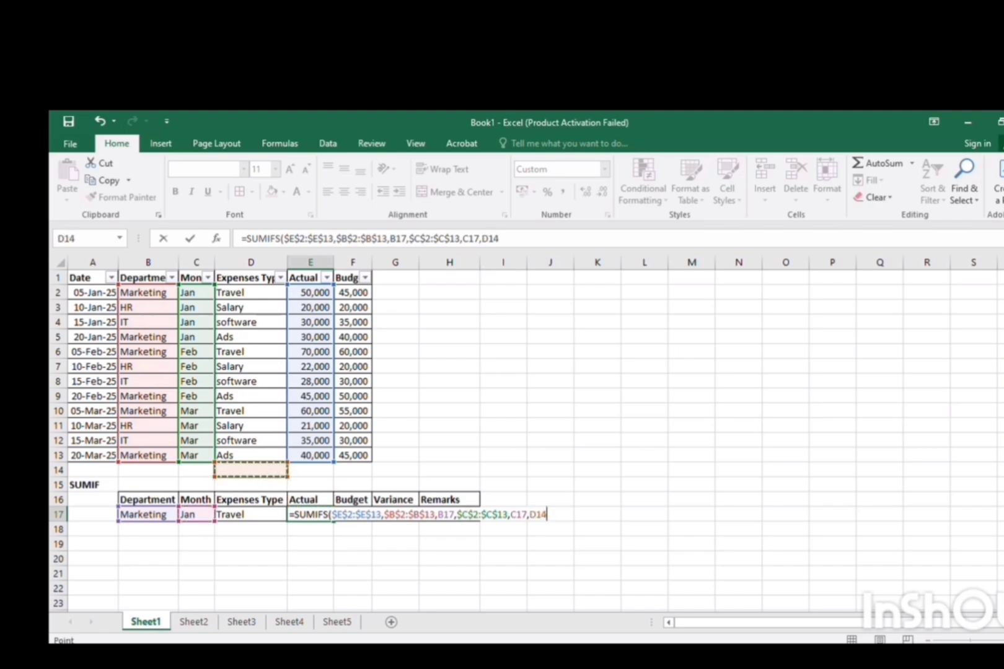
key(shift+Up)
key(shift+Up)
key(shift+Up)
key(shift+Up)
key(shift+Up)
key(shift+Up)
key(shift+Up)
key(shift+Up)
key(shift+Up)
key(shift+Up)
key(shift+Up)
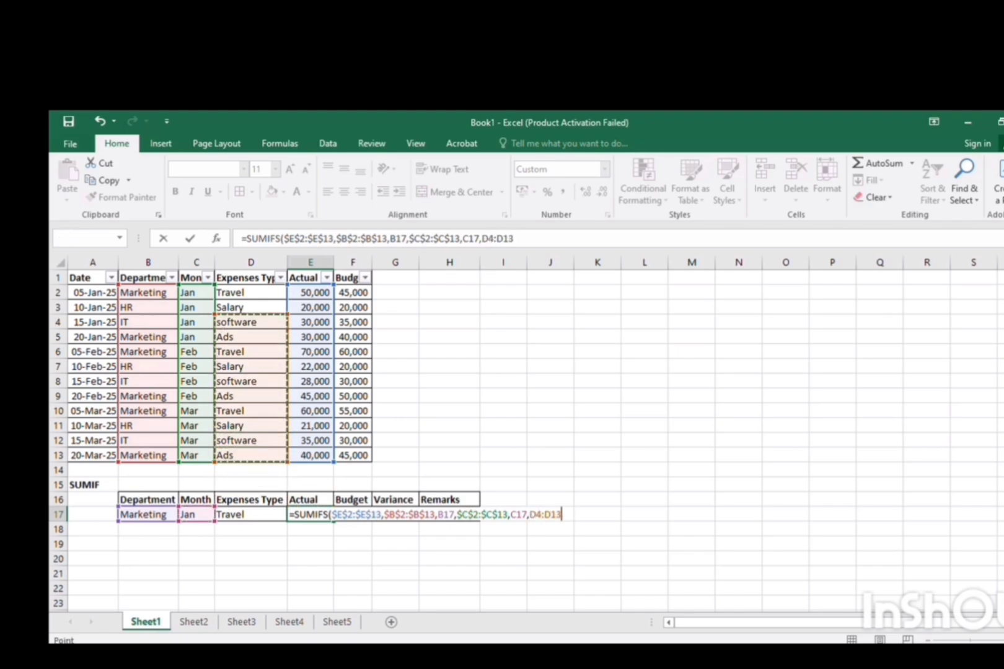
key(F4)
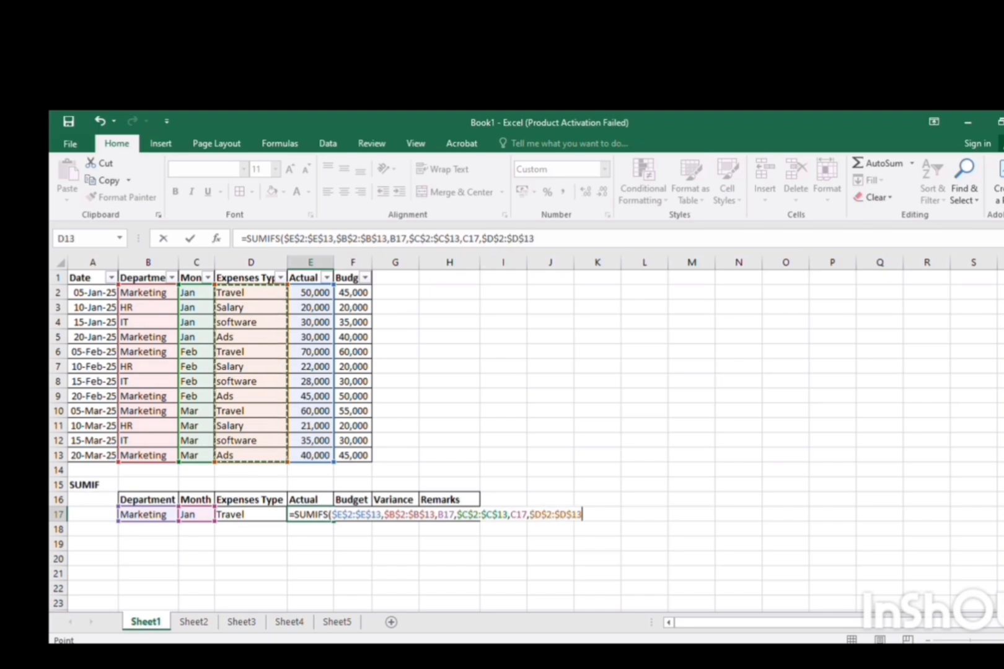
text(,)
key(Left)
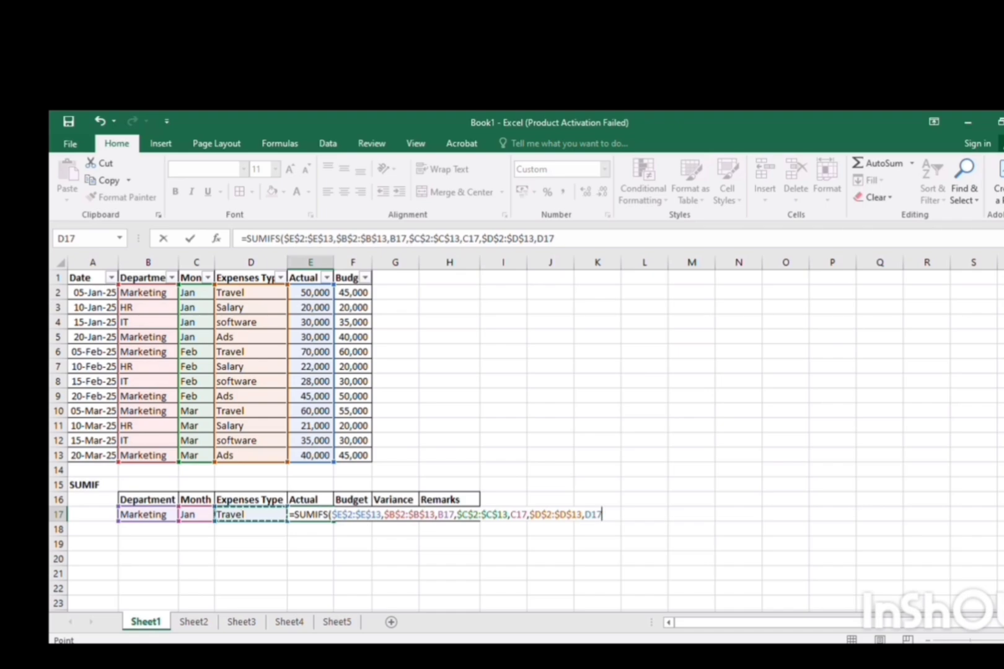
text())
key(Return)
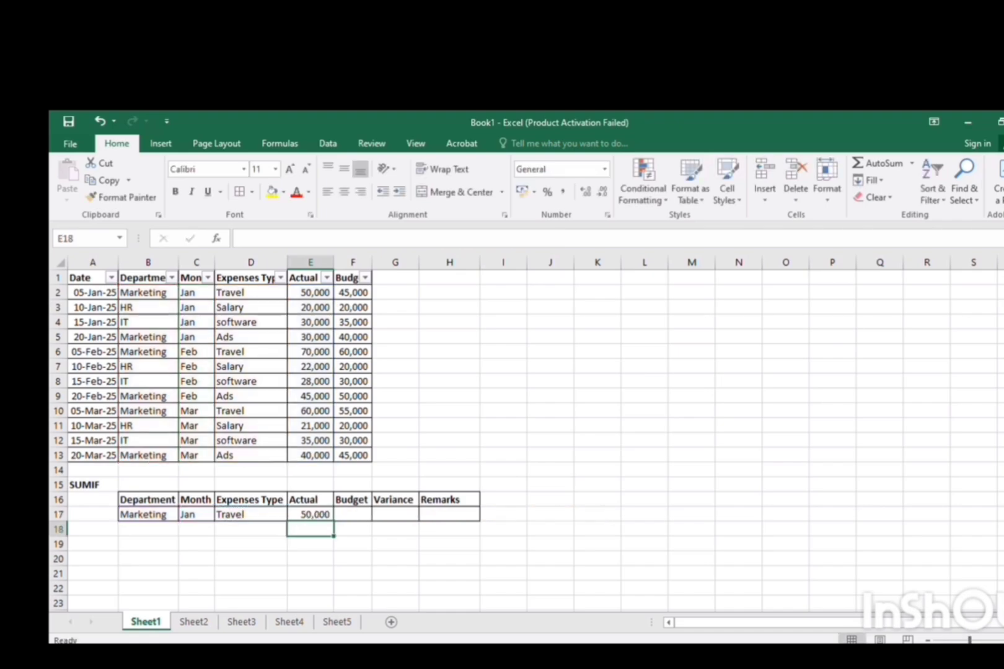
Step: Start a SUMIFS formula in F17 with the Budget amounts $F$2:$F$13 as the absolute sum range
key(Up)
key(Right)
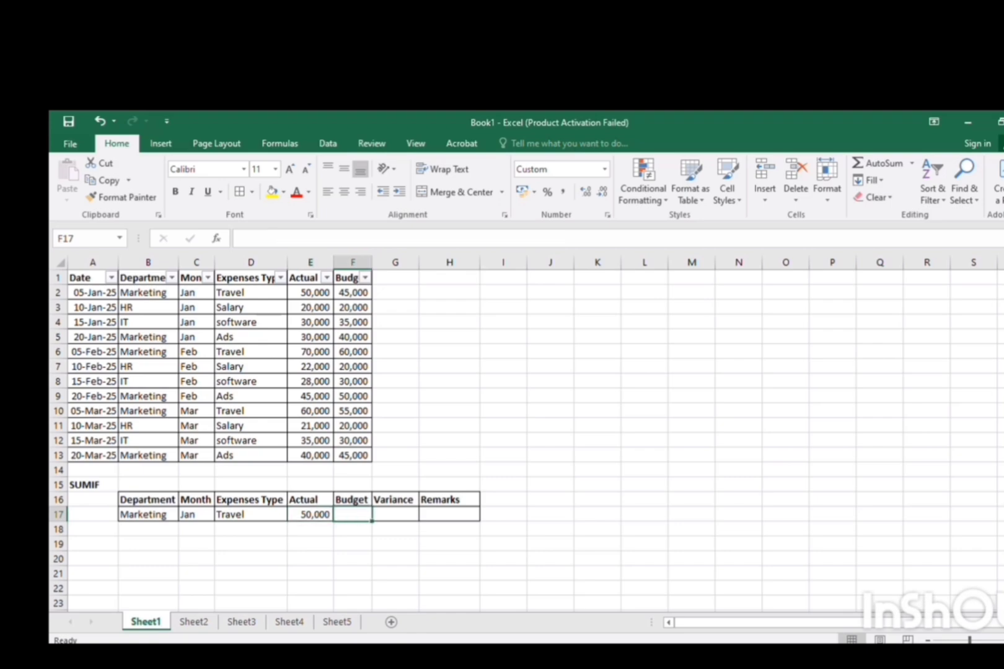
text(=)
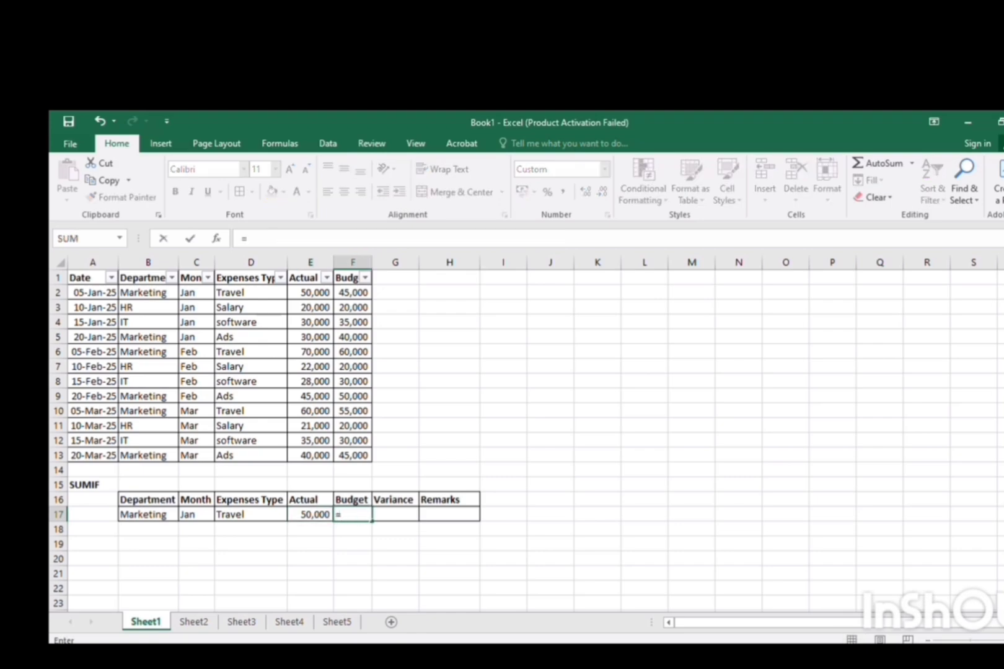
text(sum)
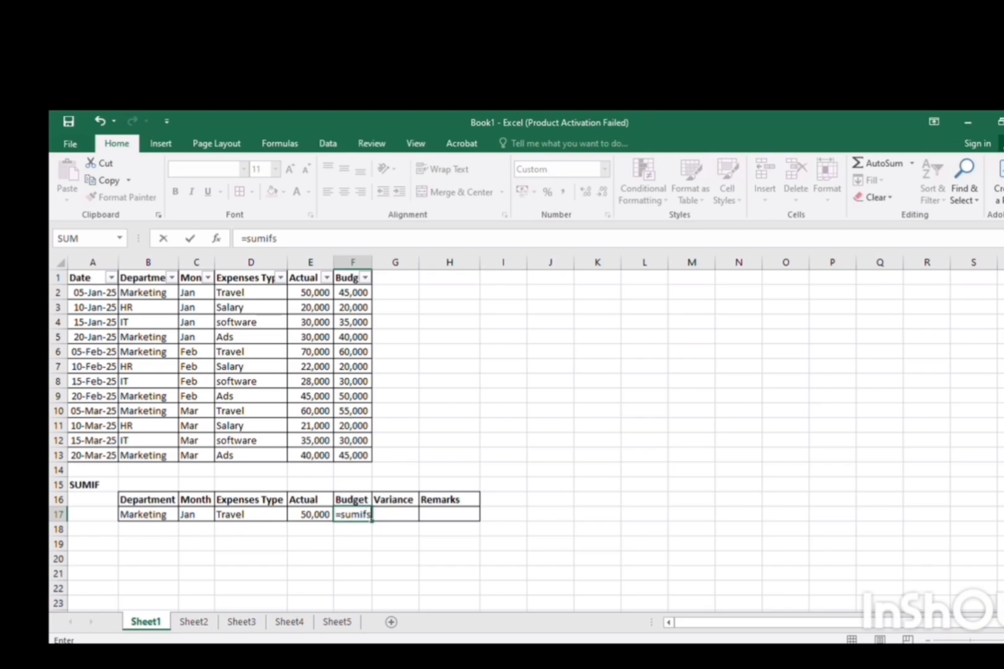
text(ifs)
key(Tab)
key(Up)
key(Up)
key(Up)
key(Up)
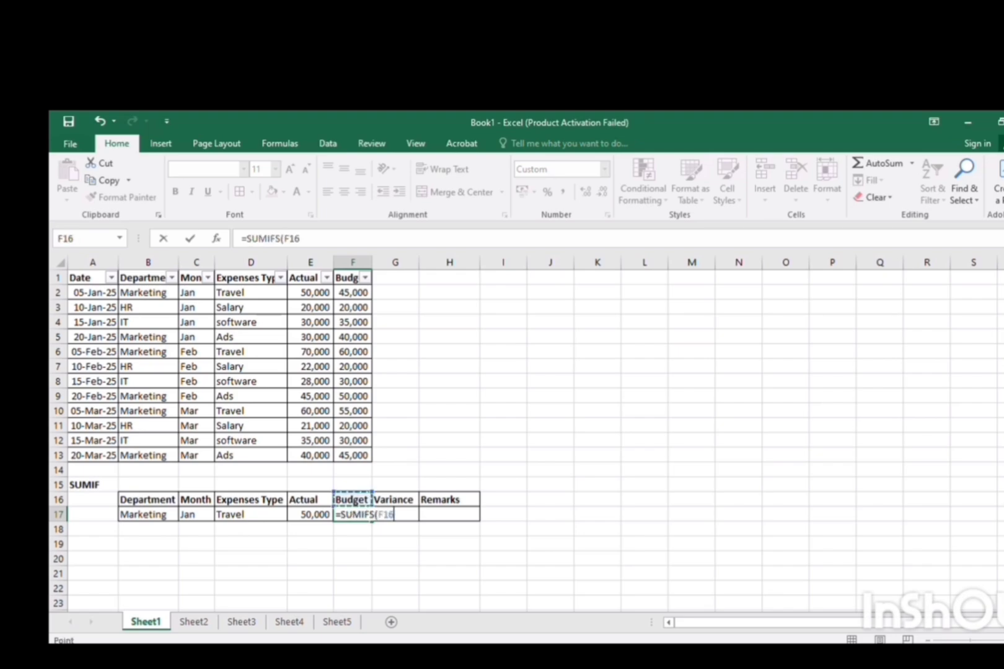
key(shift+Up)
key(shift+Up)
key(shift+Up)
key(shift+Up)
key(shift+Up)
key(shift+Up)
key(shift+Up)
key(shift+Up)
key(shift+Up)
key(shift+Up)
key(shift+Up)
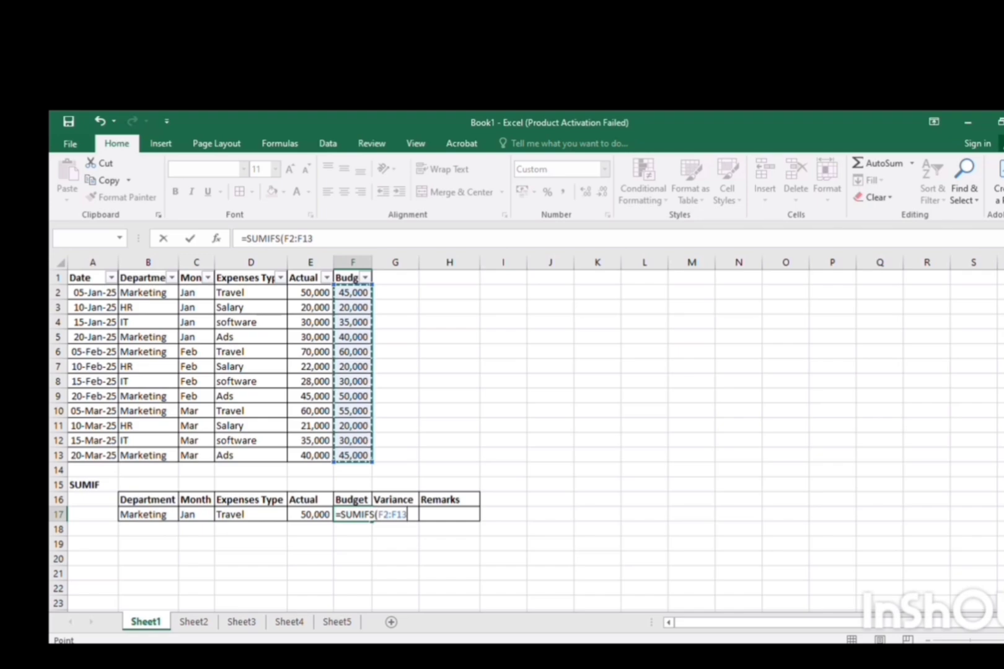
key(F4)
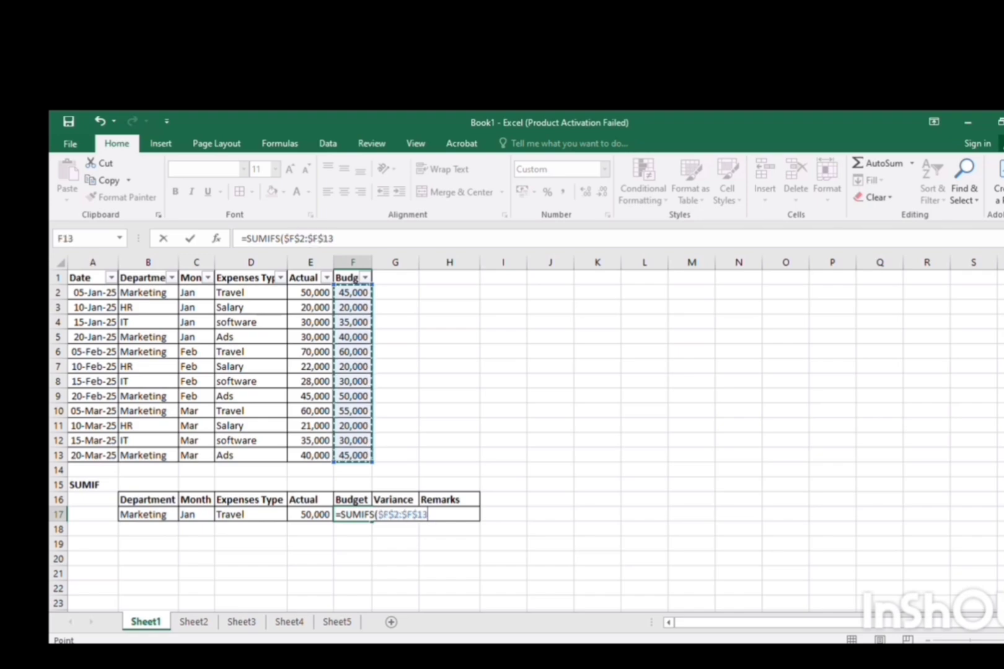
Step: Add the department condition to the F17 formula, matching the absolute range $B$2:$B$13 against B17
text(,)
key(Up)
key(Left)
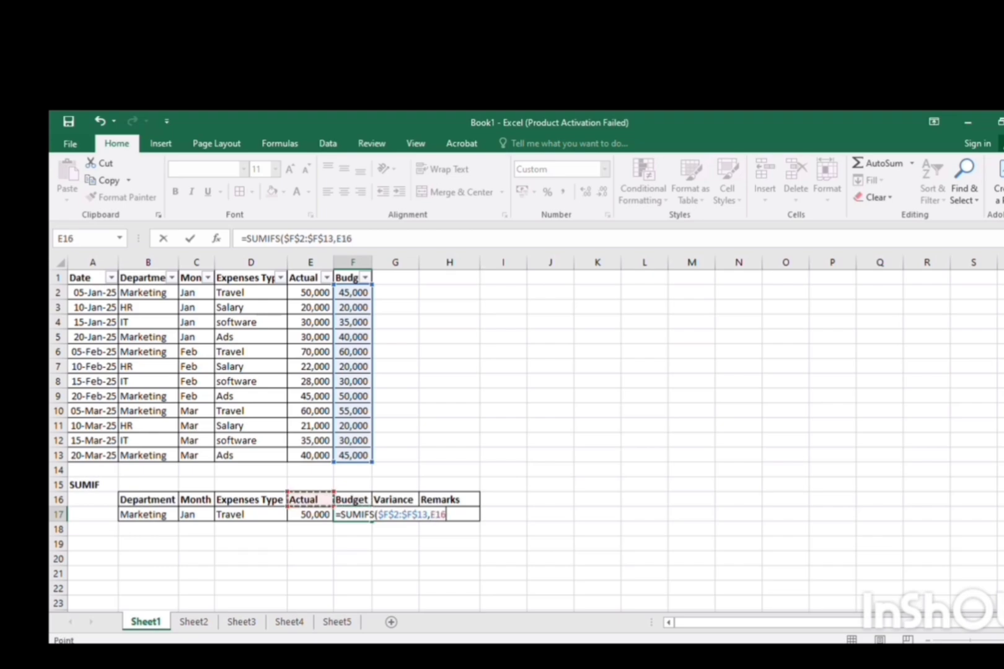
key(Up)
key(Up)
key(Up)
key(Left)
key(Left)
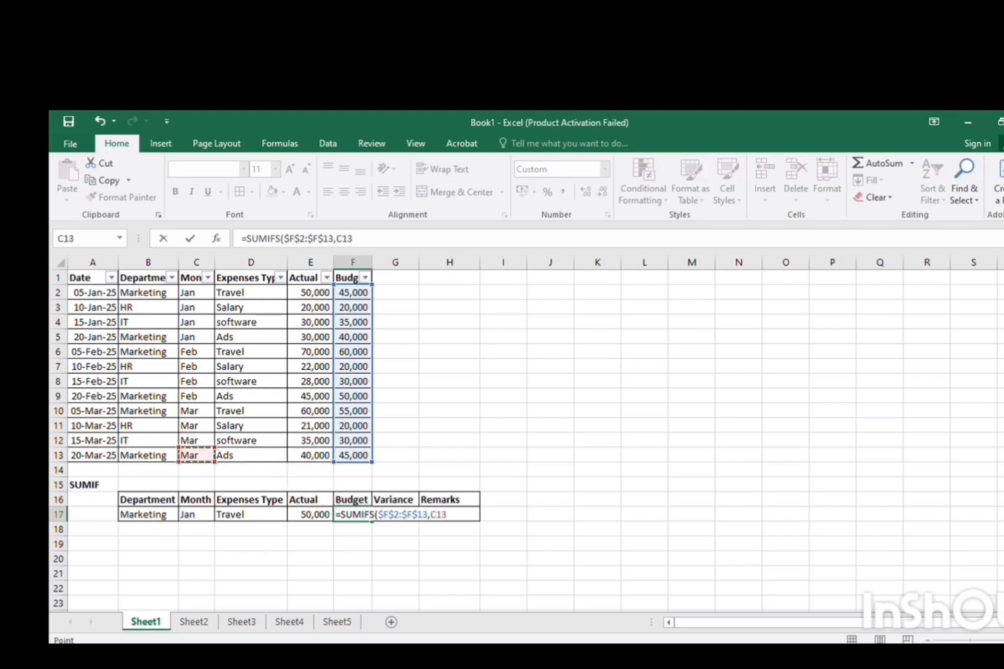
key(Left)
key(shift+Up)
key(shift+Up)
key(shift+Up)
key(shift+Up)
key(shift+Up)
key(shift+Up)
key(shift+Up)
key(shift+Up)
key(shift+Up)
key(shift+Up)
key(shift+Up)
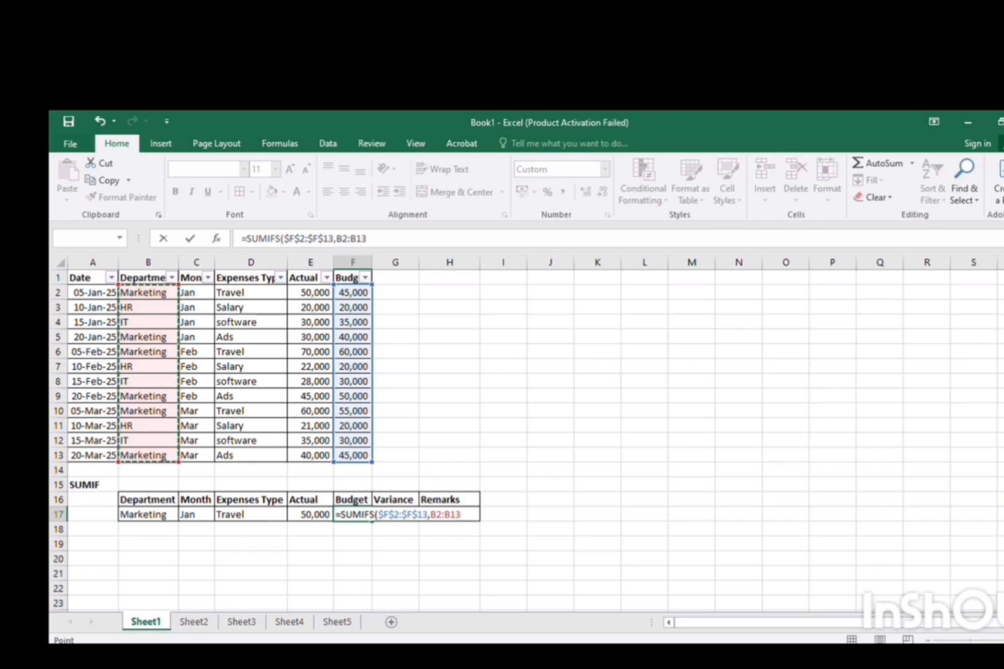
key(F4)
text(,)
key(Left)
key(Left)
key(Left)
key(Left)
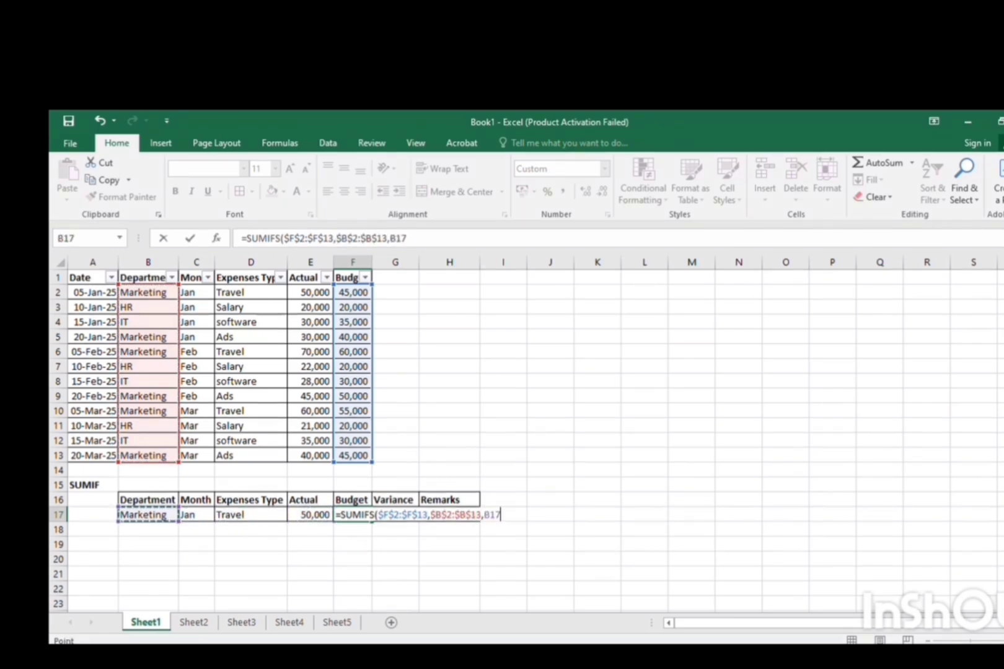
Step: Add the month condition to the F17 formula, matching the absolute range $C$2:$C$13 against C17
text(,)
key(Up)
key(Up)
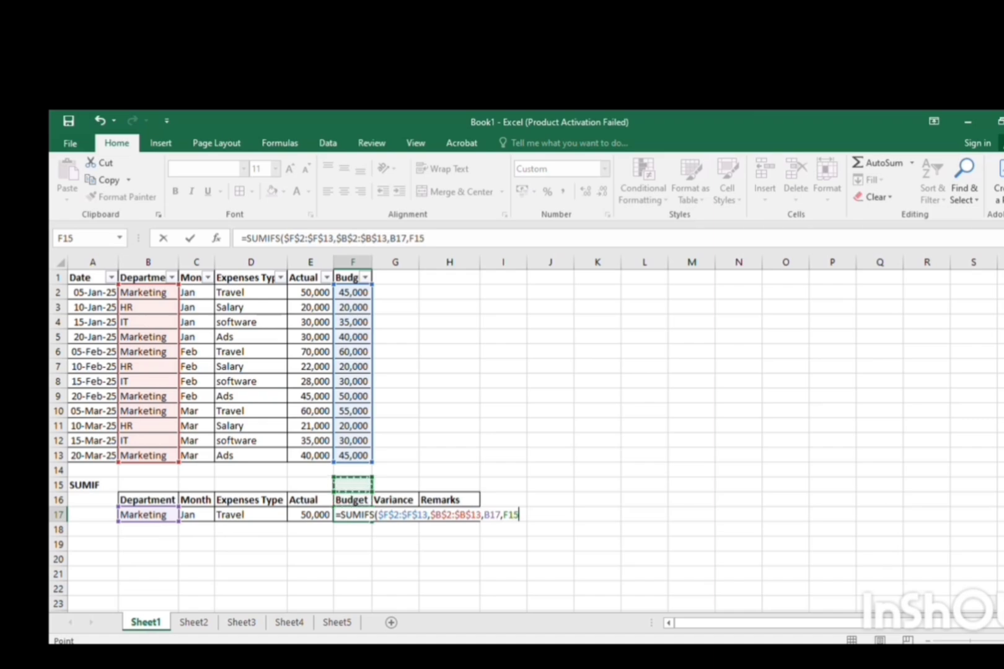
key(Up)
key(Left)
key(Up)
key(Left)
key(Left)
key(shift+Up)
key(shift+Up)
key(shift+Up)
key(shift+Up)
key(shift+Up)
key(shift+Up)
key(shift+Up)
key(shift+Up)
key(shift+Up)
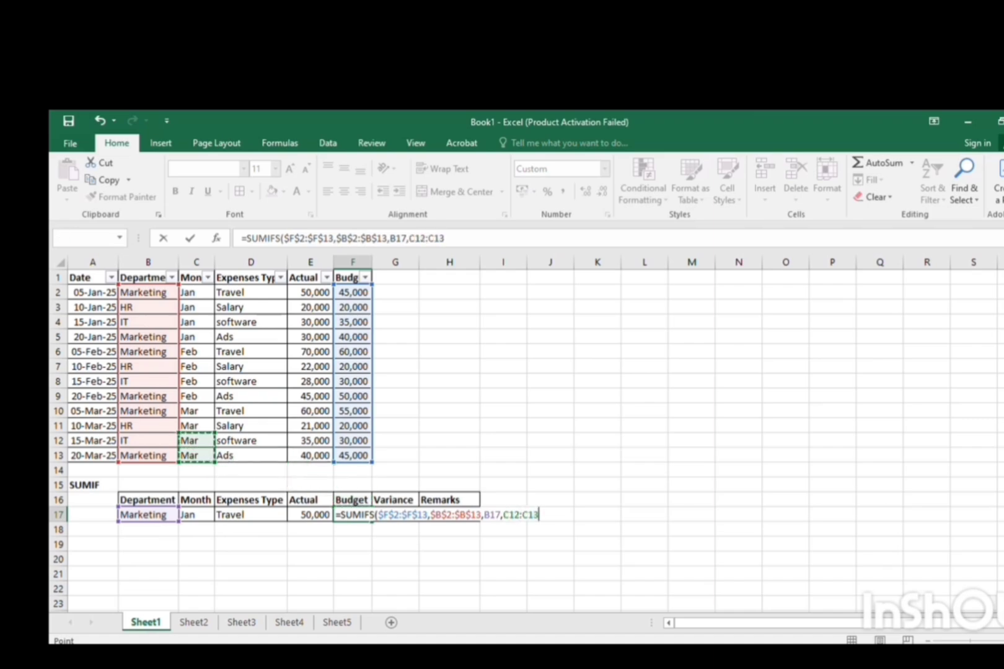
key(shift+Up)
key(shift+Up)
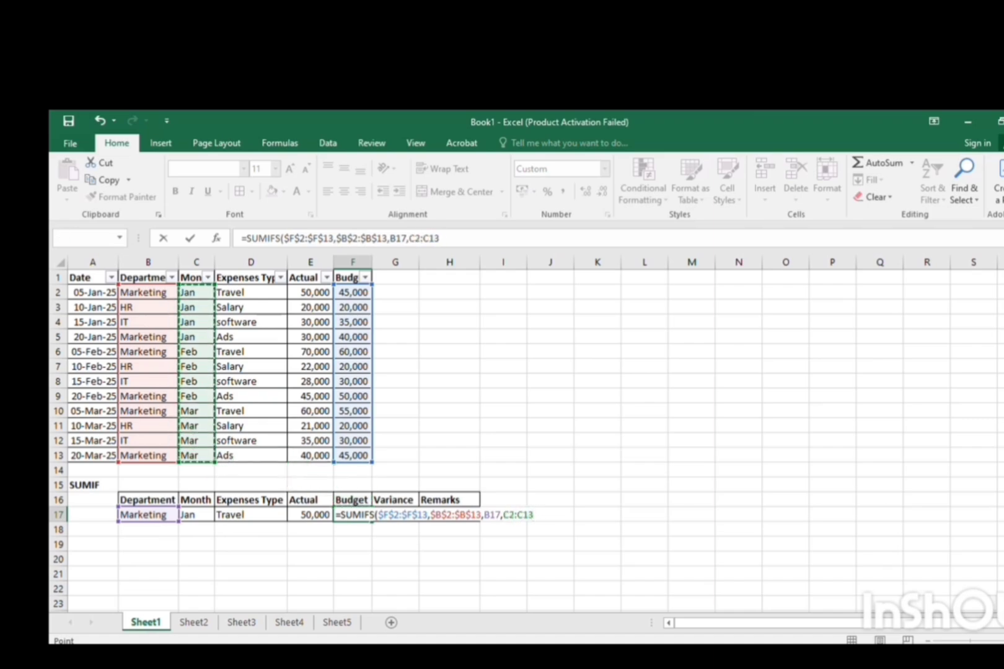
key(F4)
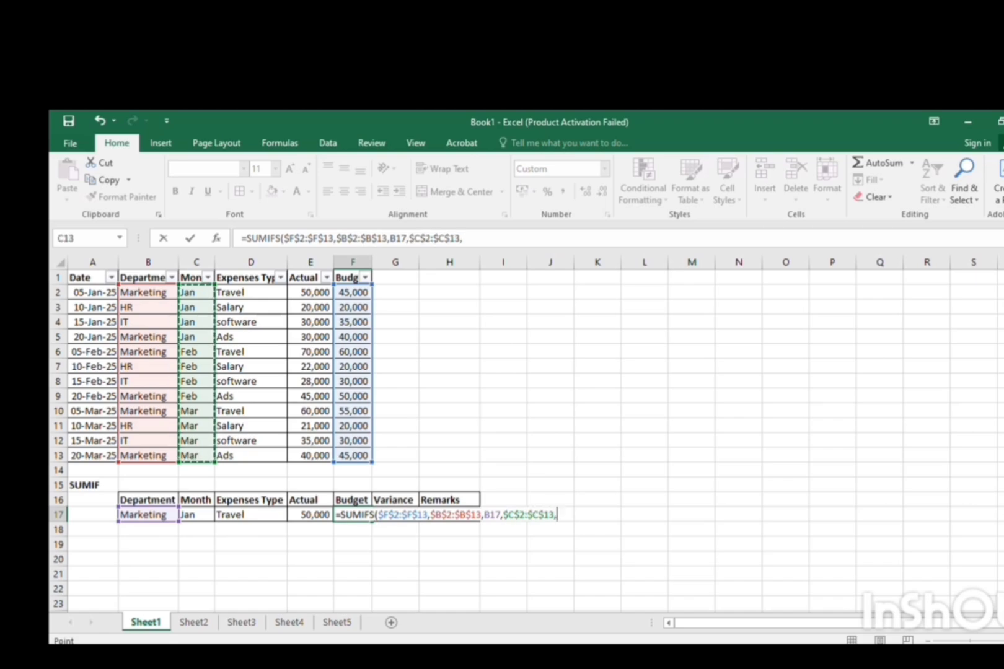
text(,)
key(Left)
key(Left)
key(Left)
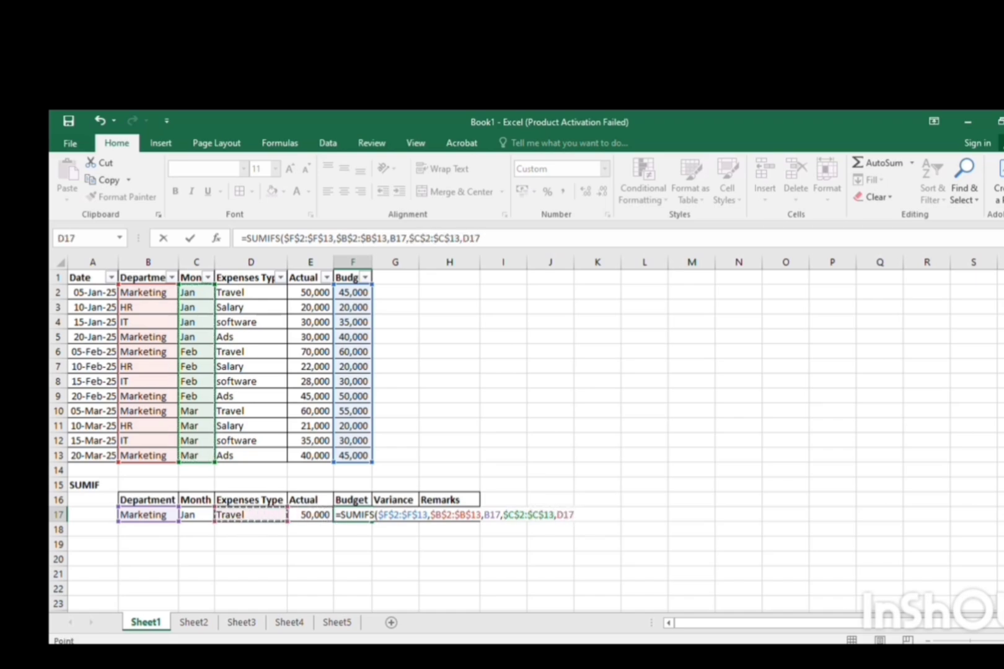
Step: Add the expense type condition $D$2:$D$13 matched against D17, and complete the SUMIFS formula in F17
text(,)
key(Up)
key(Left)
key(Left)
key(Up)
key(Up)
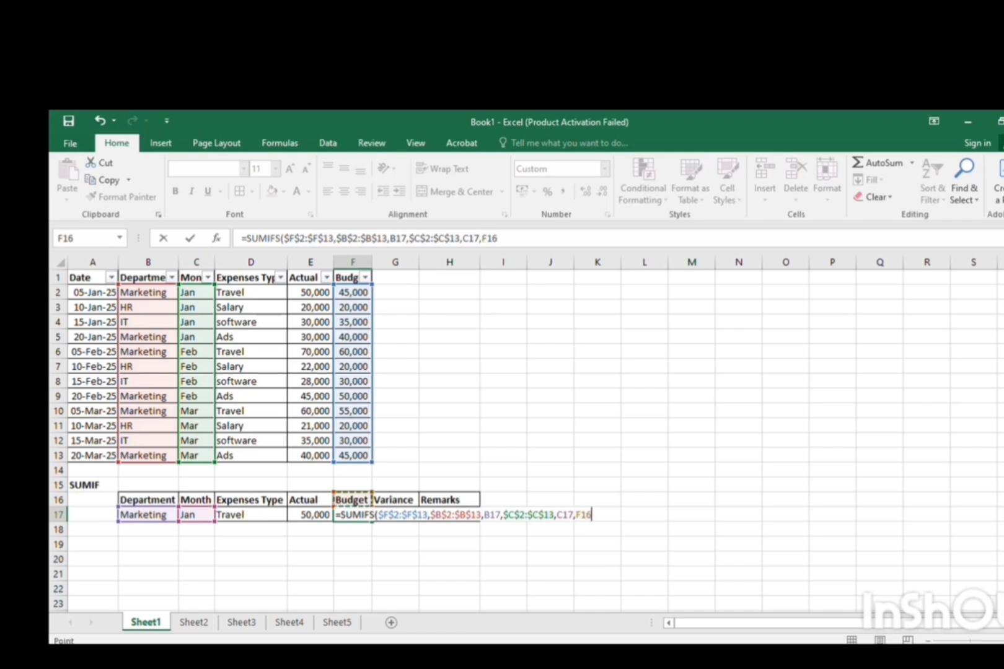
key(Up)
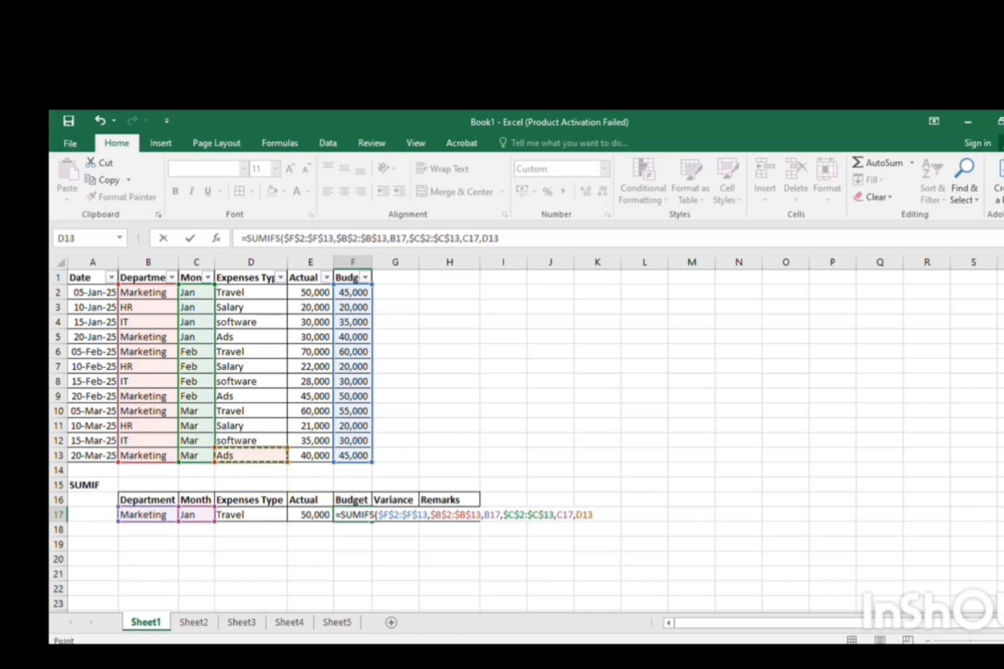
key(shift+Up)
key(shift+Up)
key(shift+Up)
key(shift+Up)
key(shift+Up)
key(shift+Up)
key(shift+Up)
key(shift+Up)
key(shift+Up)
key(shift+Up)
key(shift+Up)
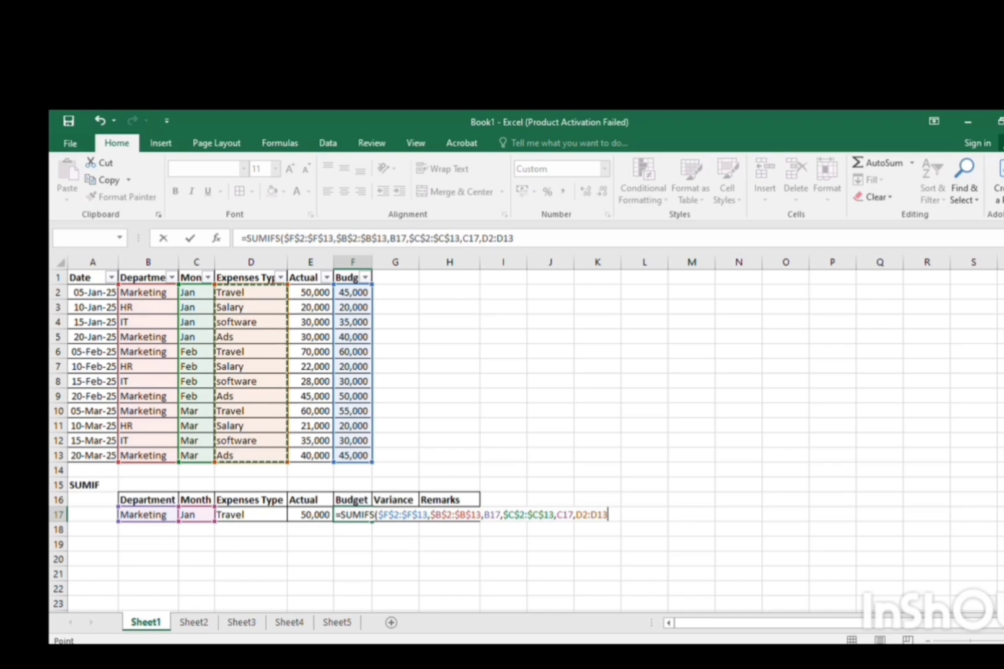
key(F4)
text(,)
key(Left)
key(Left)
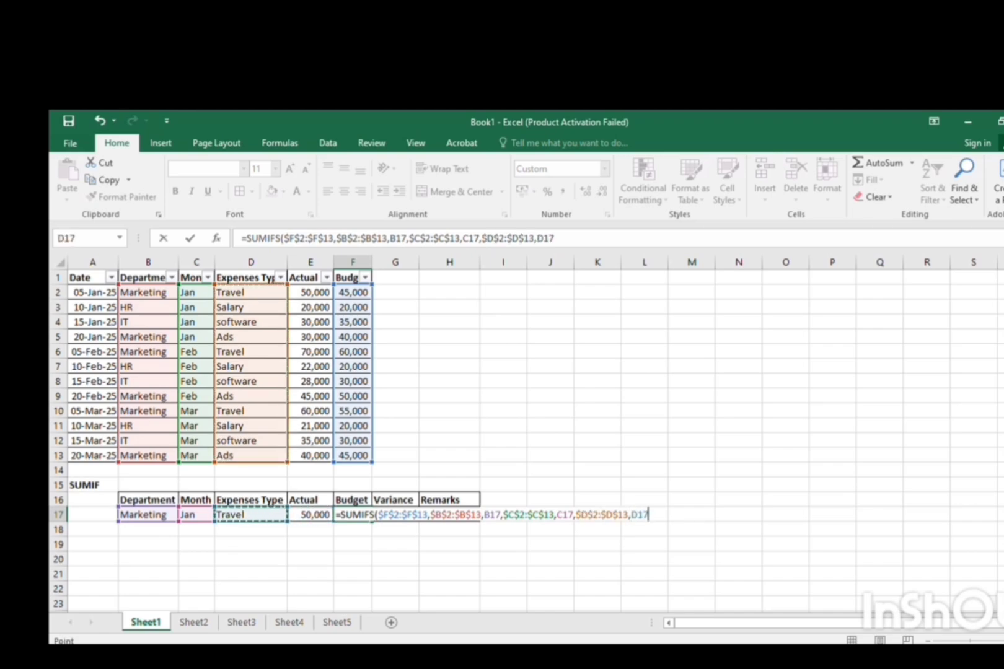
key(Return)
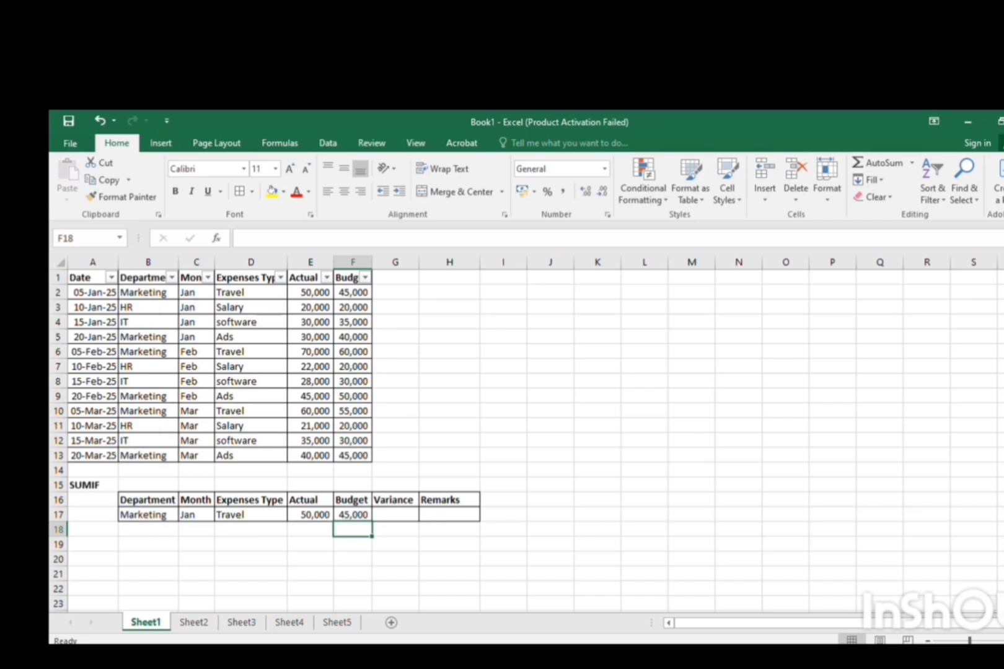
Step: Calculate the Variance in G17 as Budget minus Actual with the formula +F17-E17
key(Up)
key(Right)
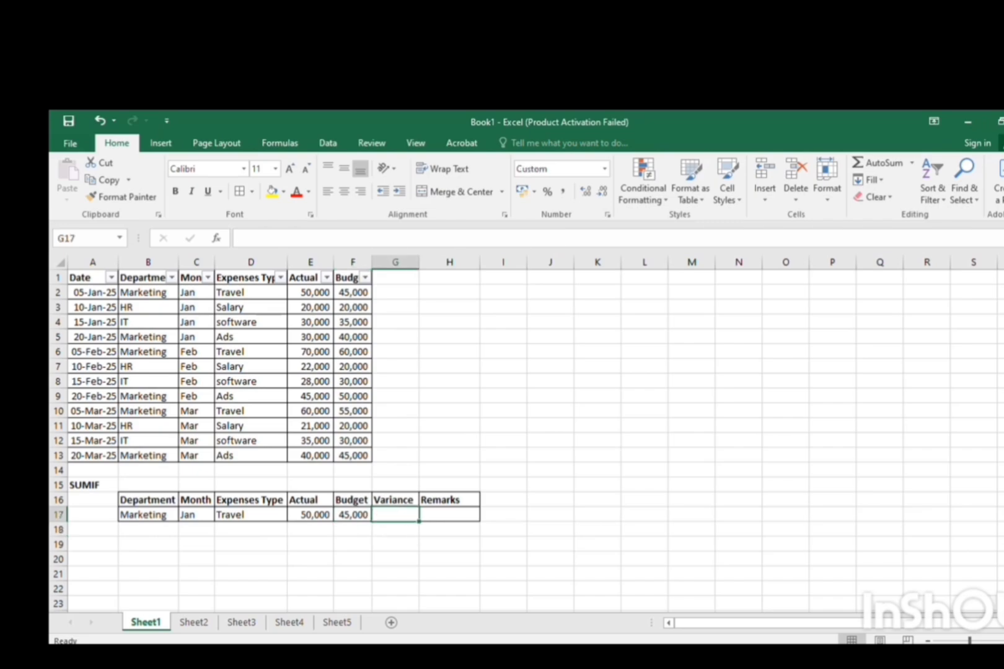
text(+)
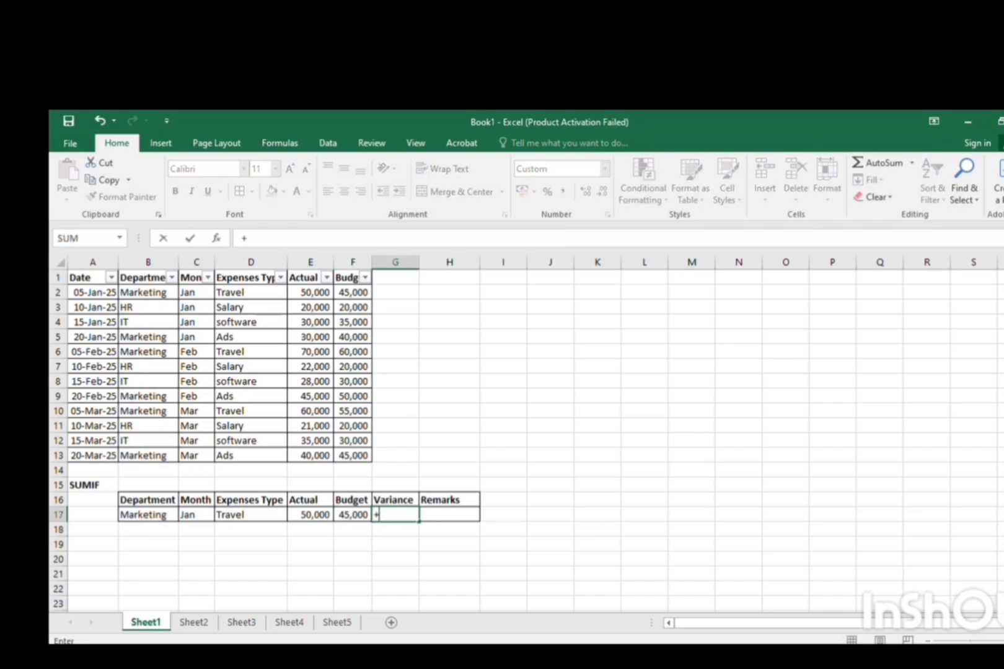
key(Left)
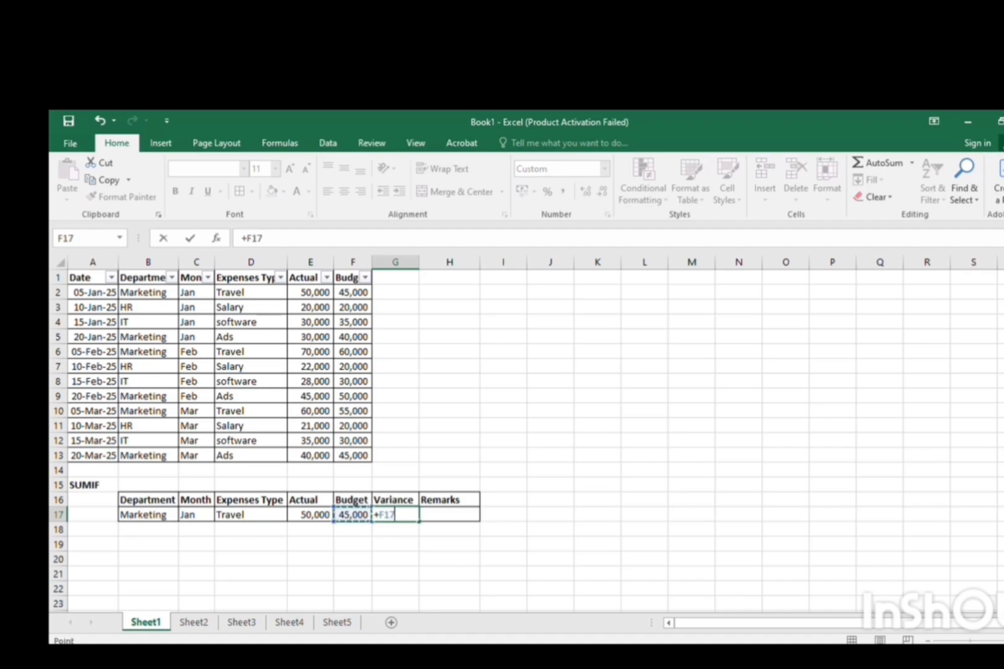
text(-)
key(Left)
key(Left)
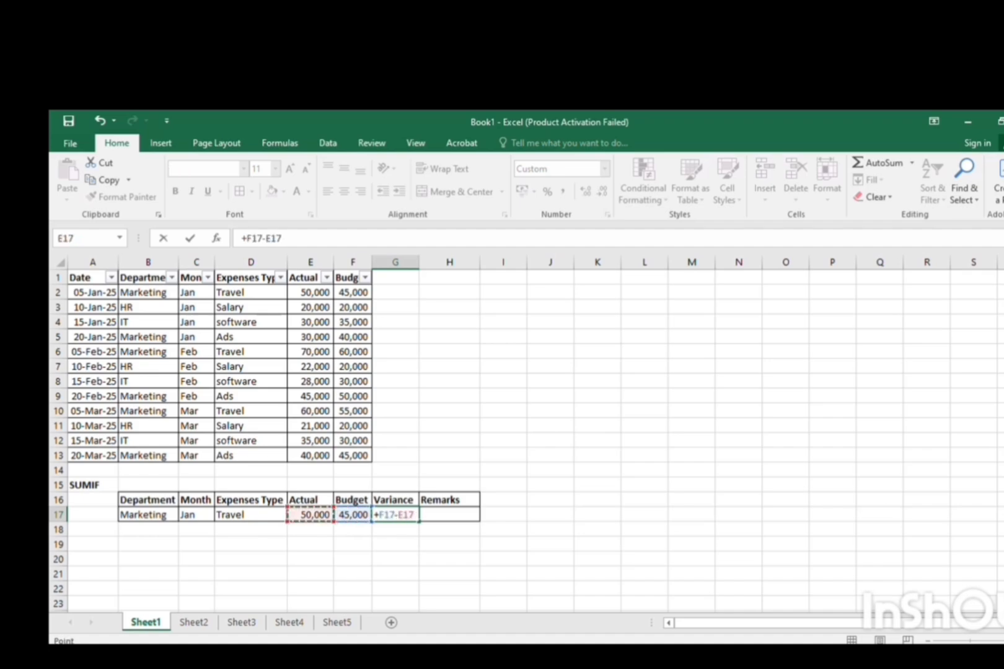
key(Return)
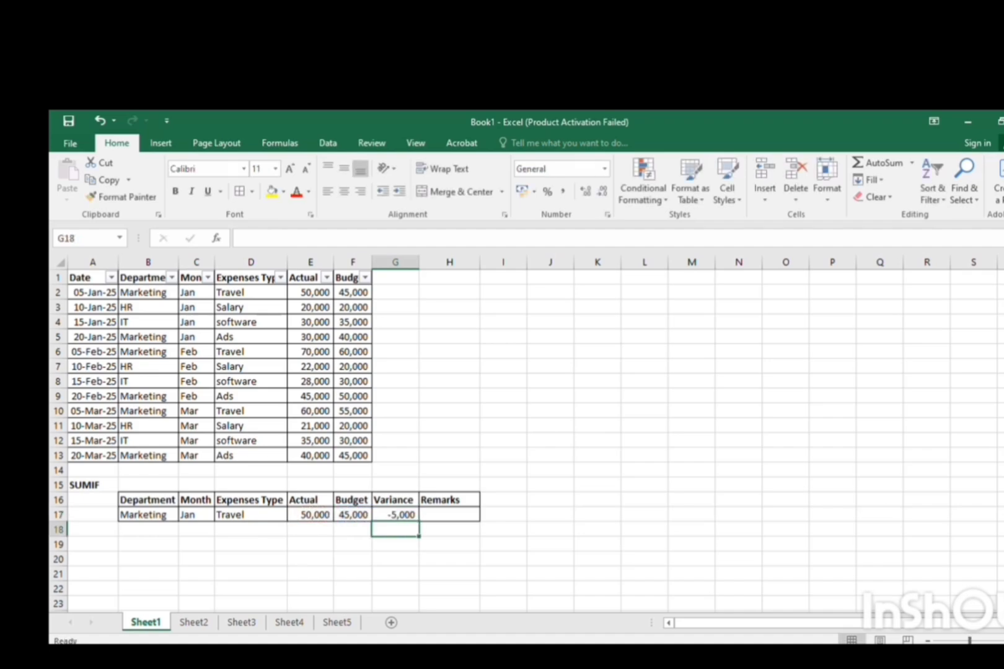
Step: Enter an IF formula in the Remarks cell H17 that returns "favorable" when G17>=0 and "Unfavorable" otherwise
key(Up)
key(Right)
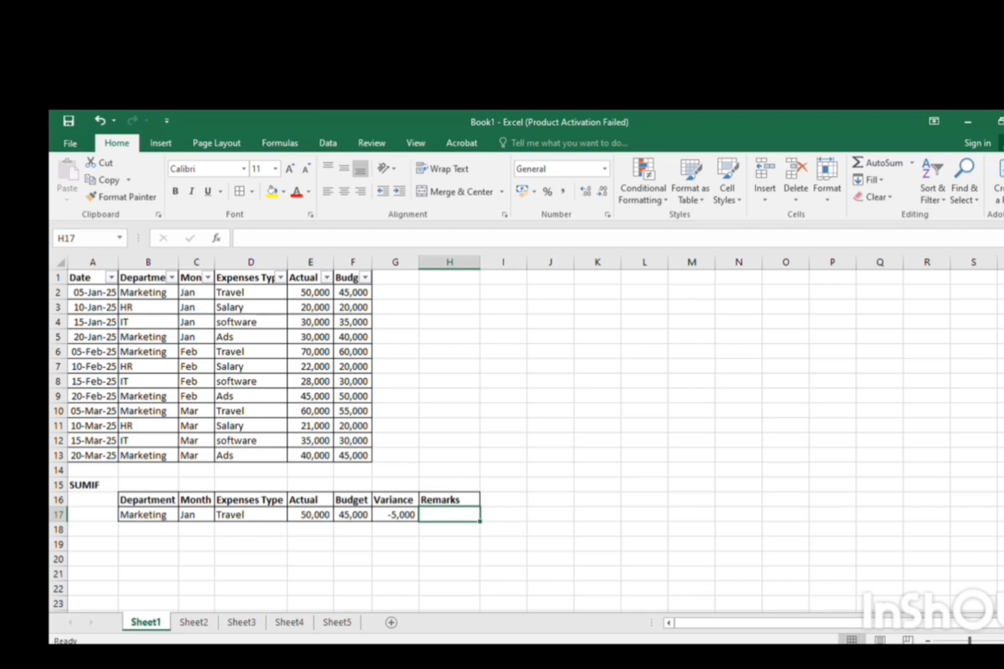
text(=if)
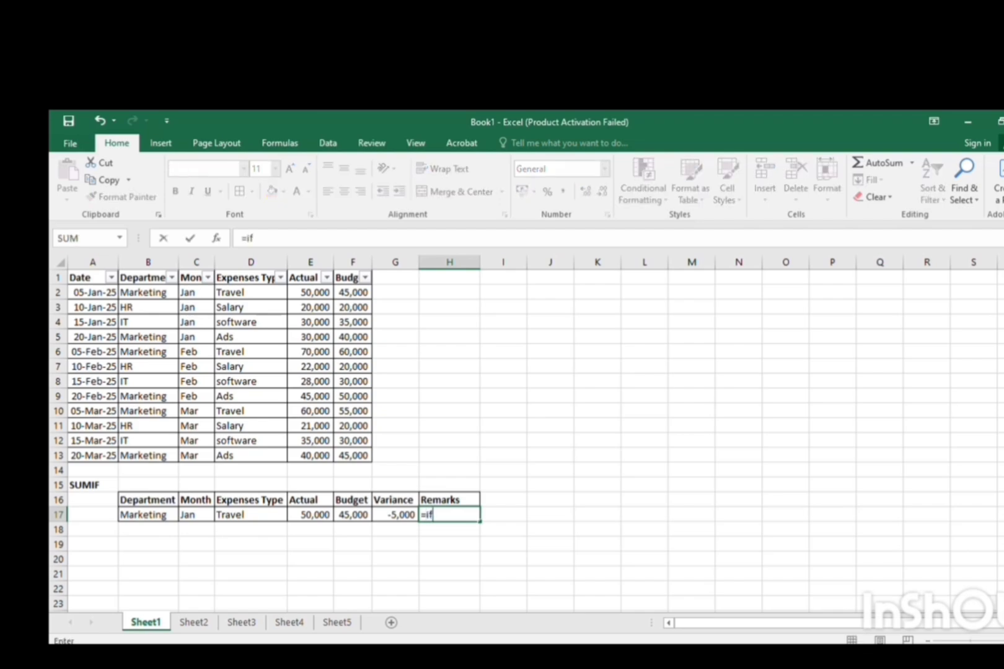
key(Left)
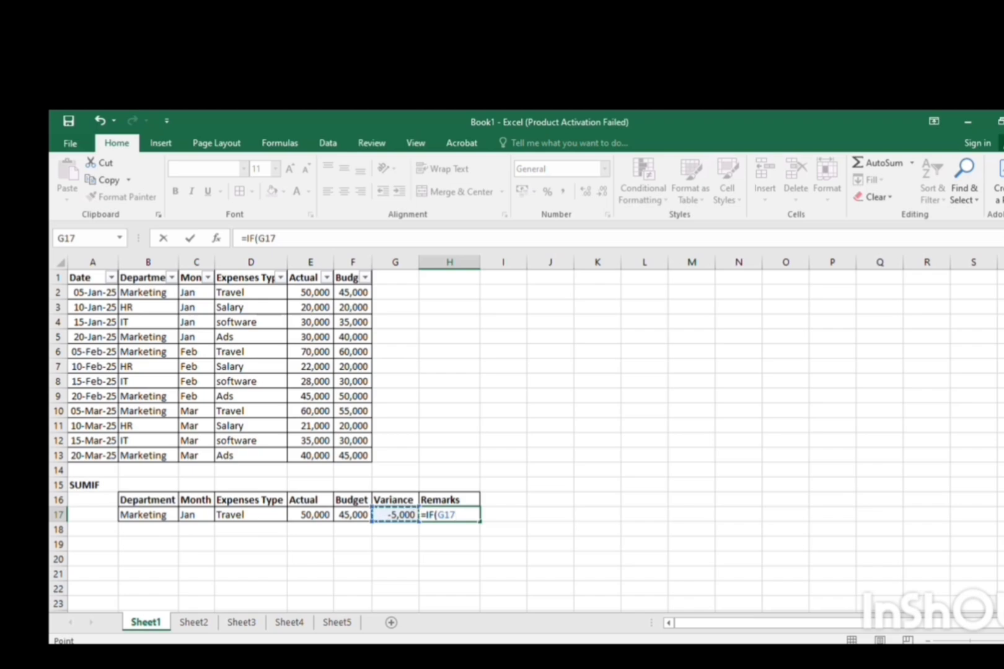
text(>=0,"fav)
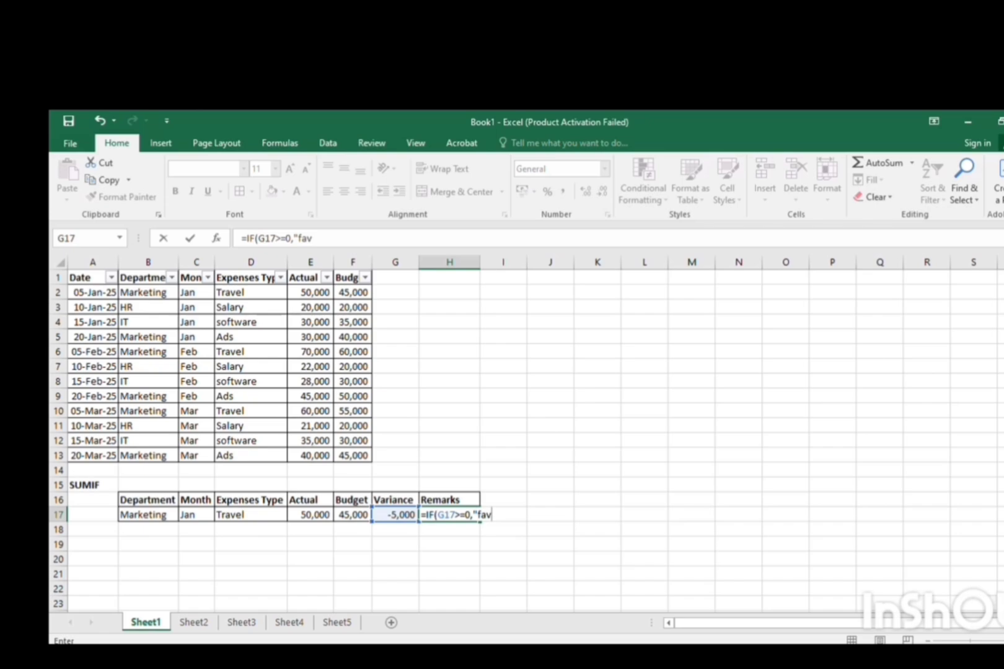
text(orable","Un)
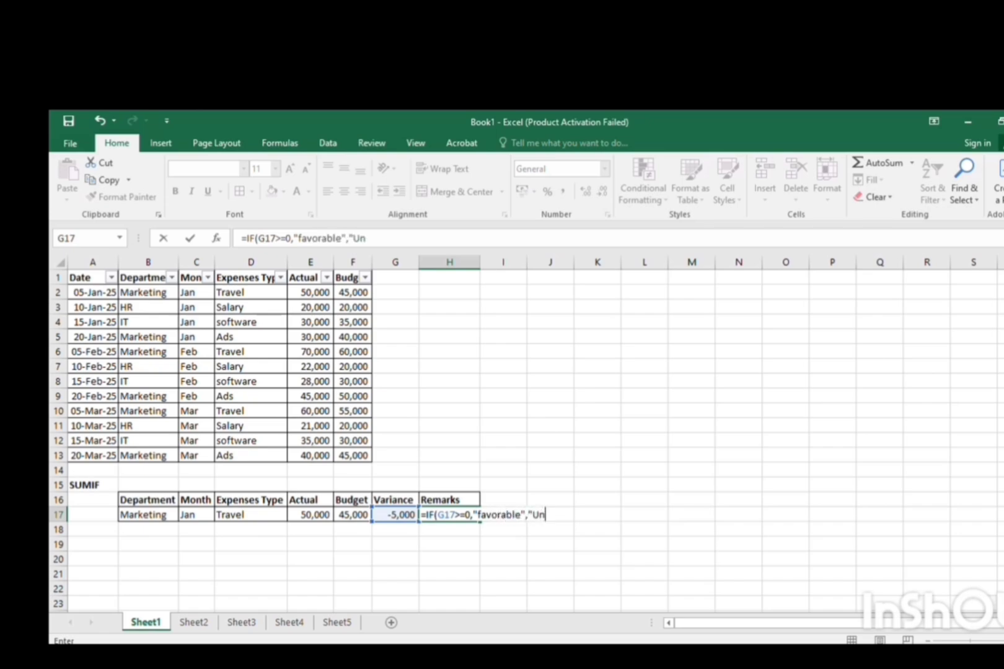
text(favorable)
key(Return)
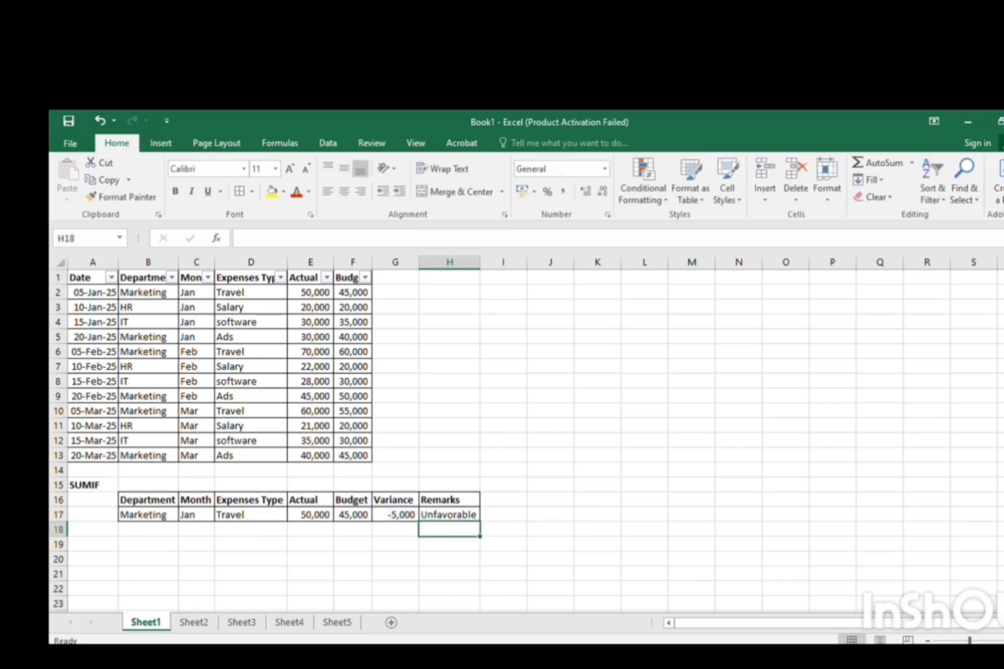
Step: Change the summary row's expense type in D17 to Ads
click(450, 514)
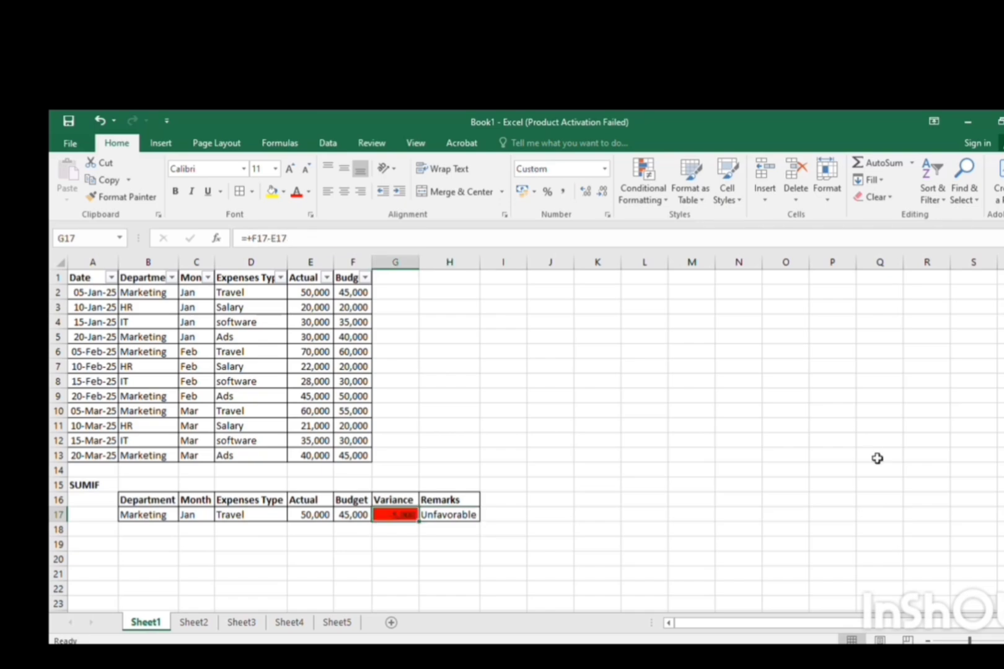
key(Left)
key(Left)
key(Left)
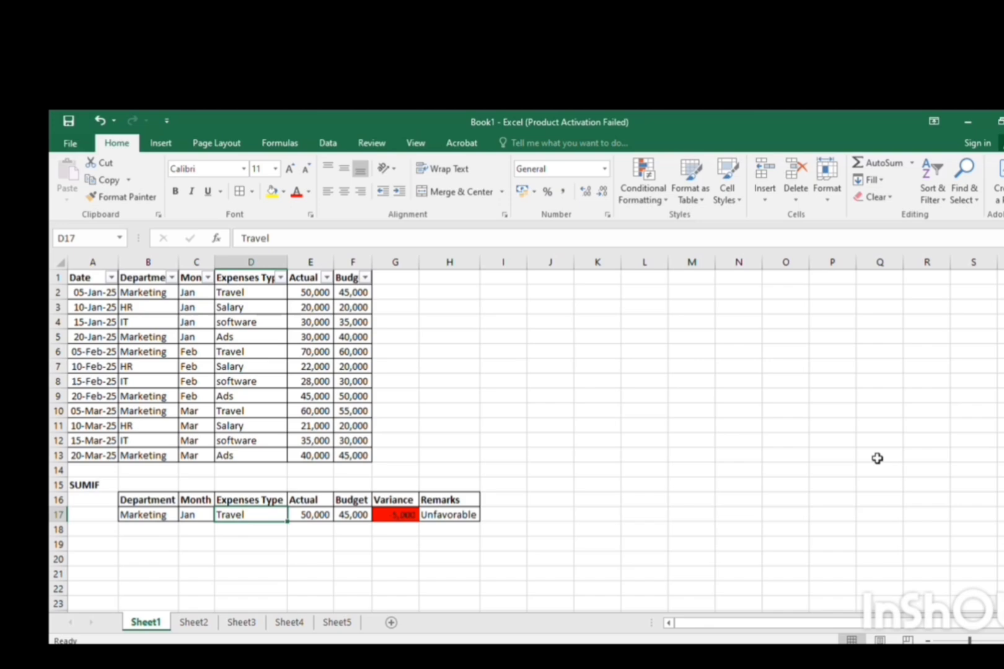
text(Ads)
key(Return)
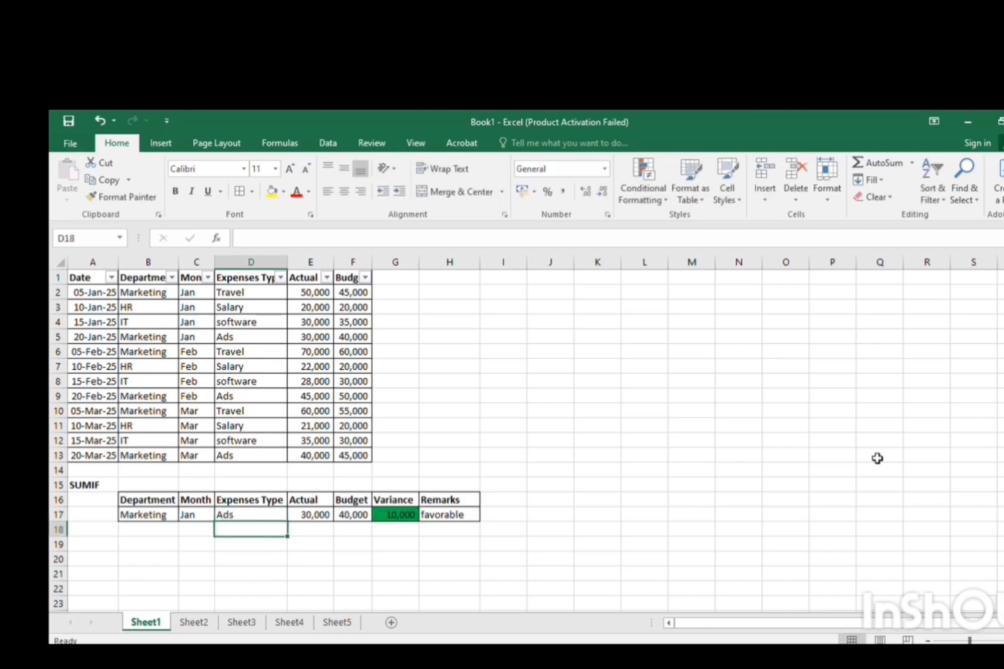
Step: Change the summary row's expense type in D17 to Software
key(Up)
key(Left)
key(Left)
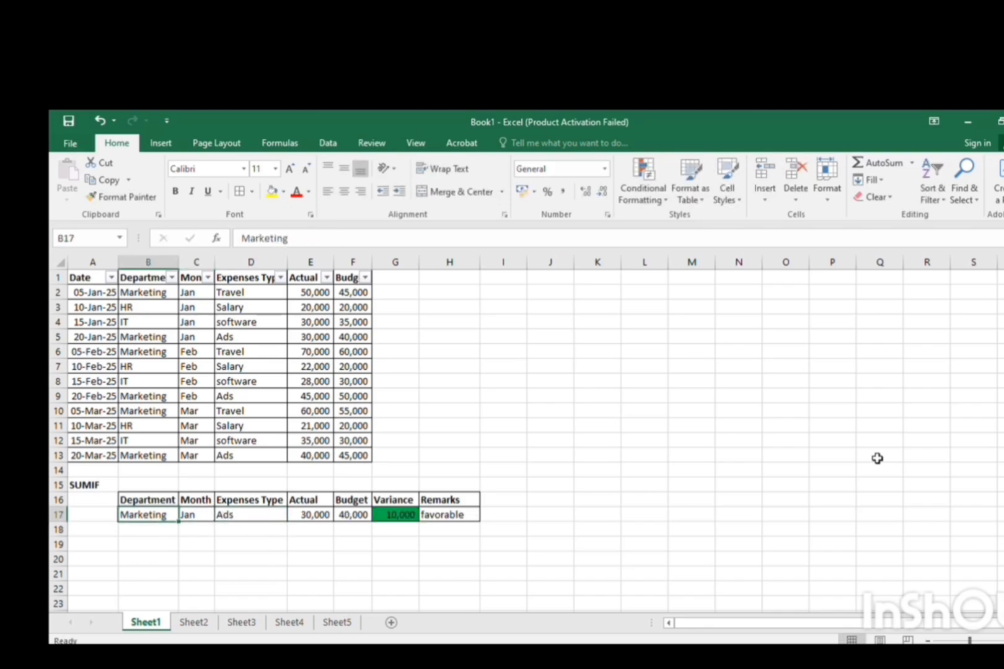
key(Right)
key(Right)
text(So)
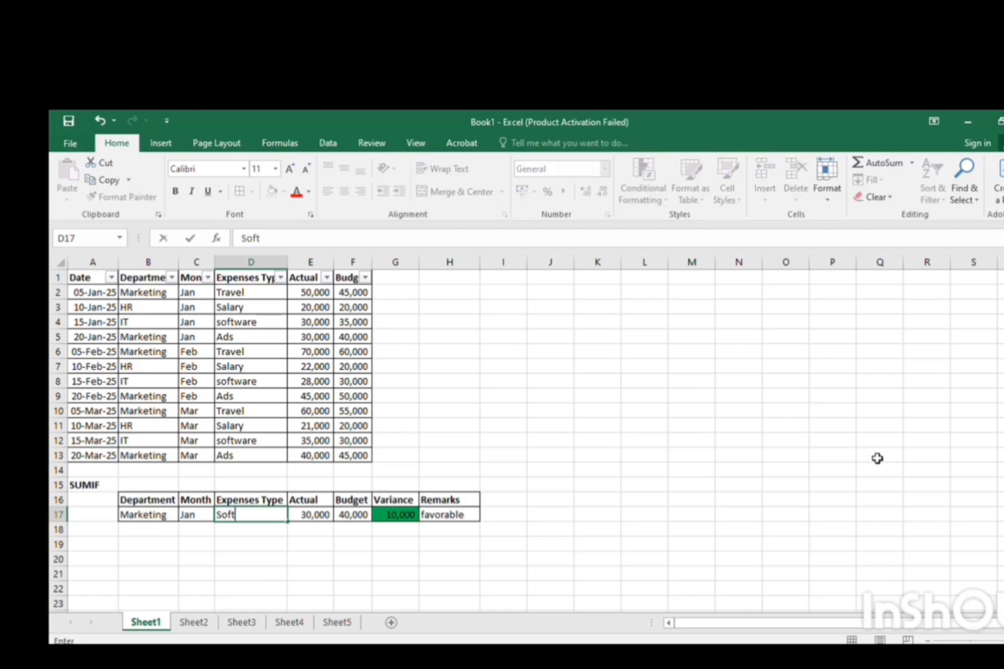
text(ftware)
key(Return)
Step: Change the summary row's department in B17 to IT
key(Up)
key(Left)
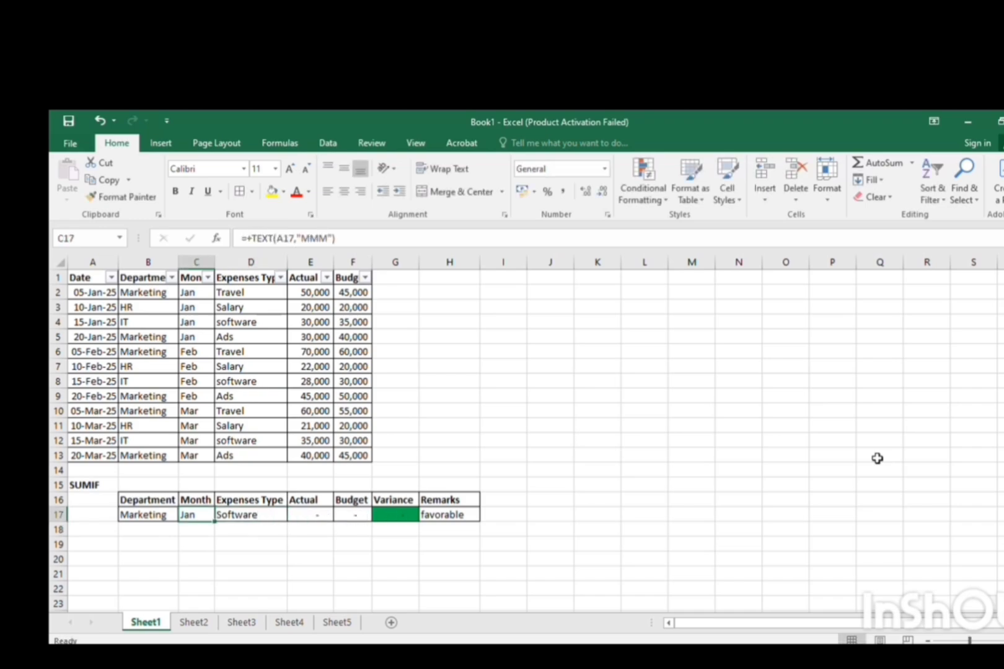
key(Left)
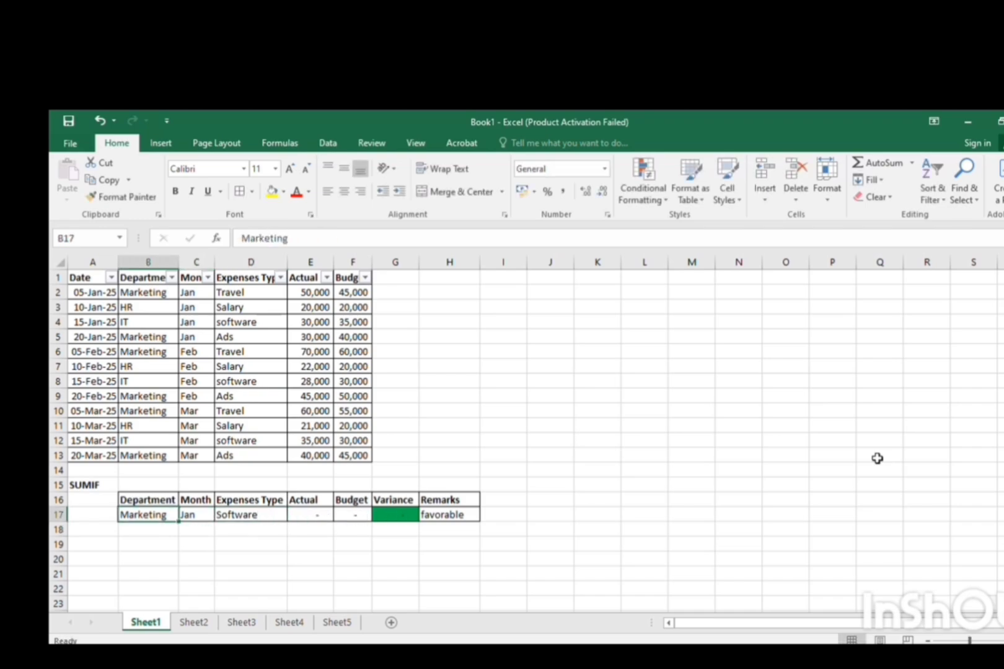
text(IT)
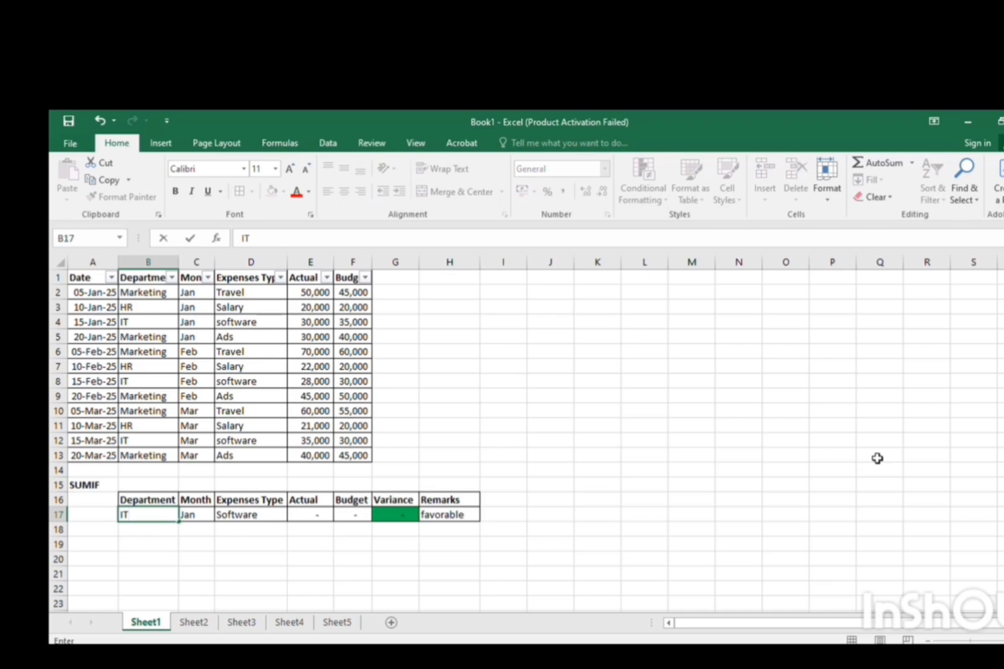
key(Return)
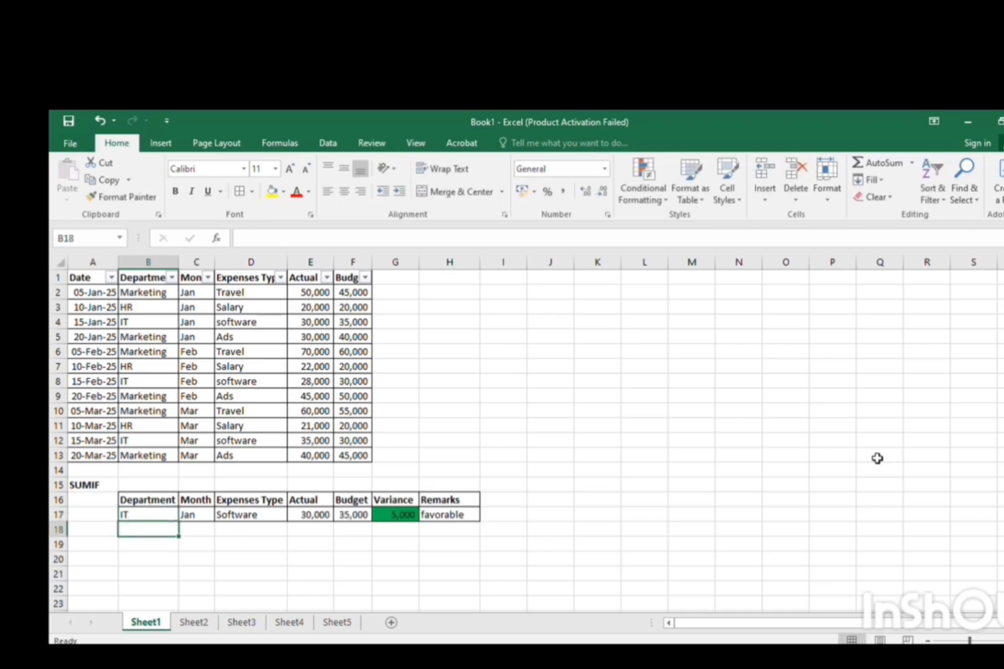
Step: Replace the month formula in C17 with the text Mar
key(Up)
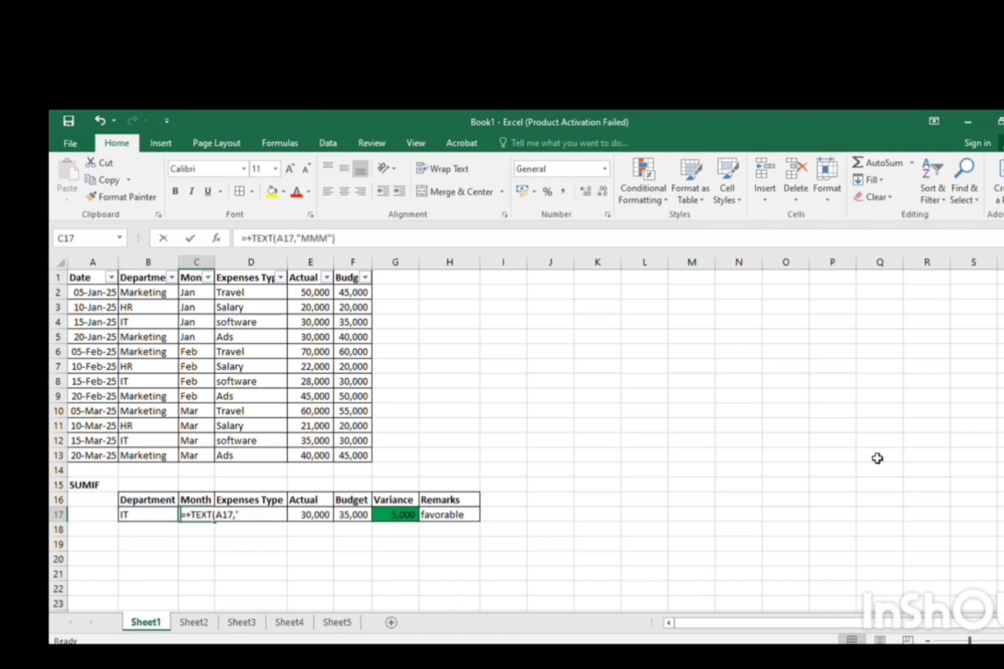
text(Mar)
key(Return)
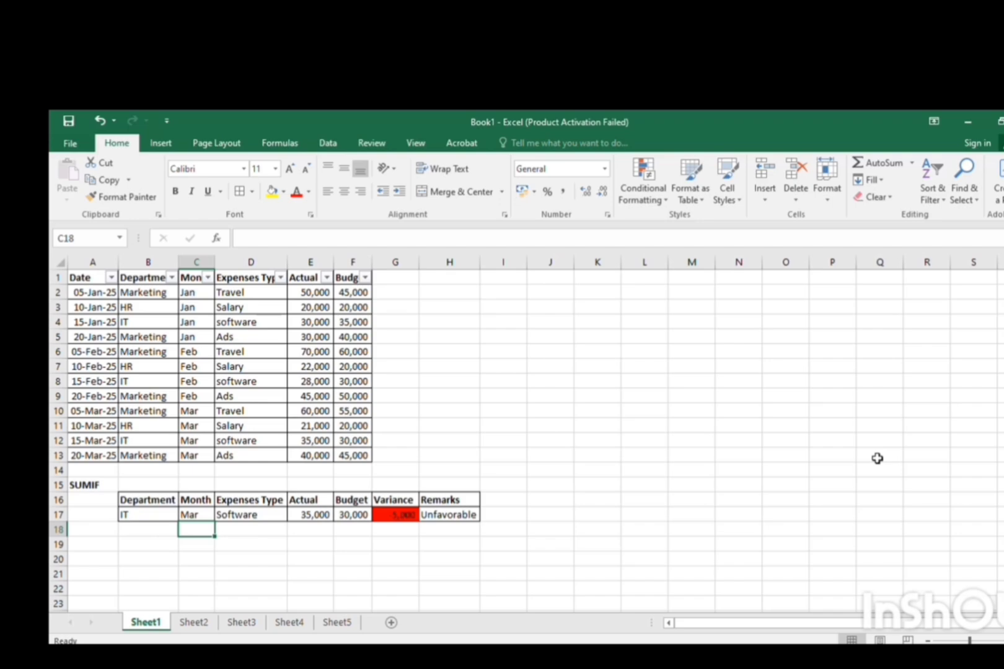
Step: Test the summary row by setting the month in C17 to Jan, Feb and Mar in turn
key(Up)
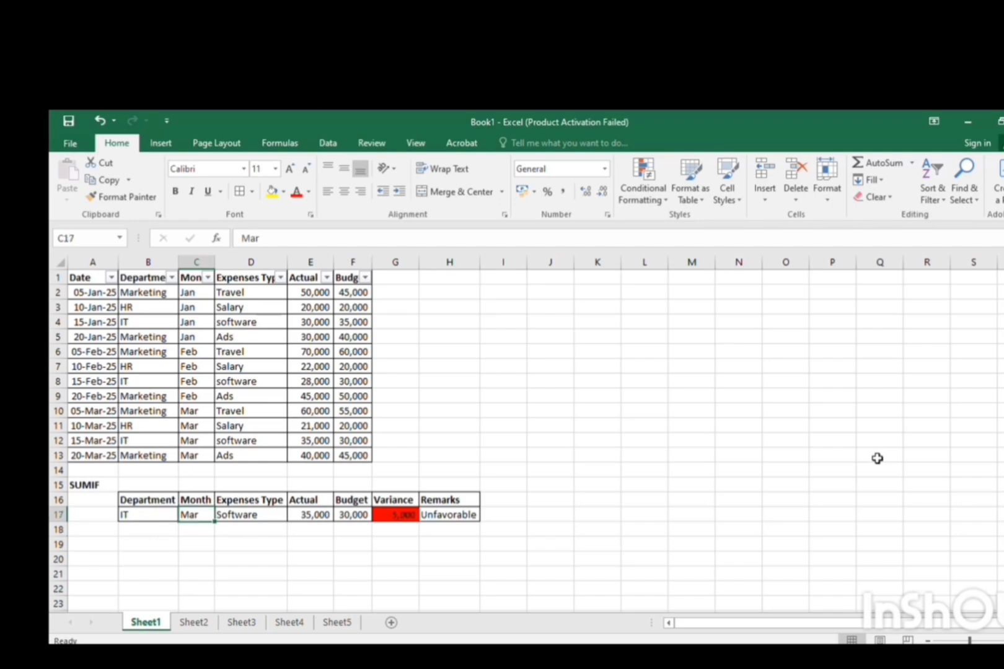
text(Jan)
key(Return)
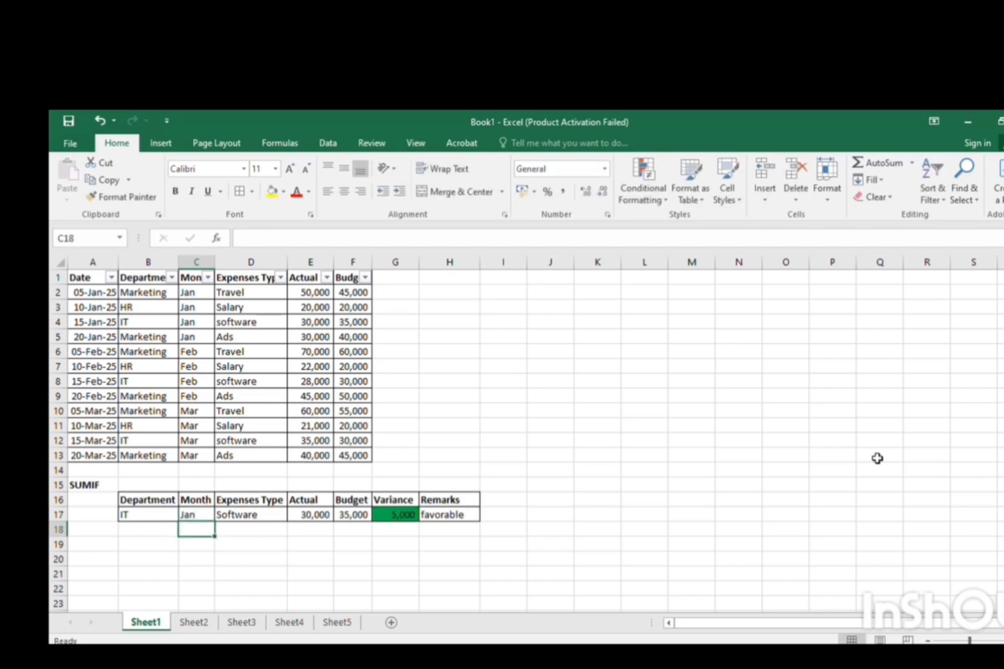
key(Up)
text(Feb)
key(Return)
key(Up)
text(Mar)
key(Return)
key(Up)
key(Left)
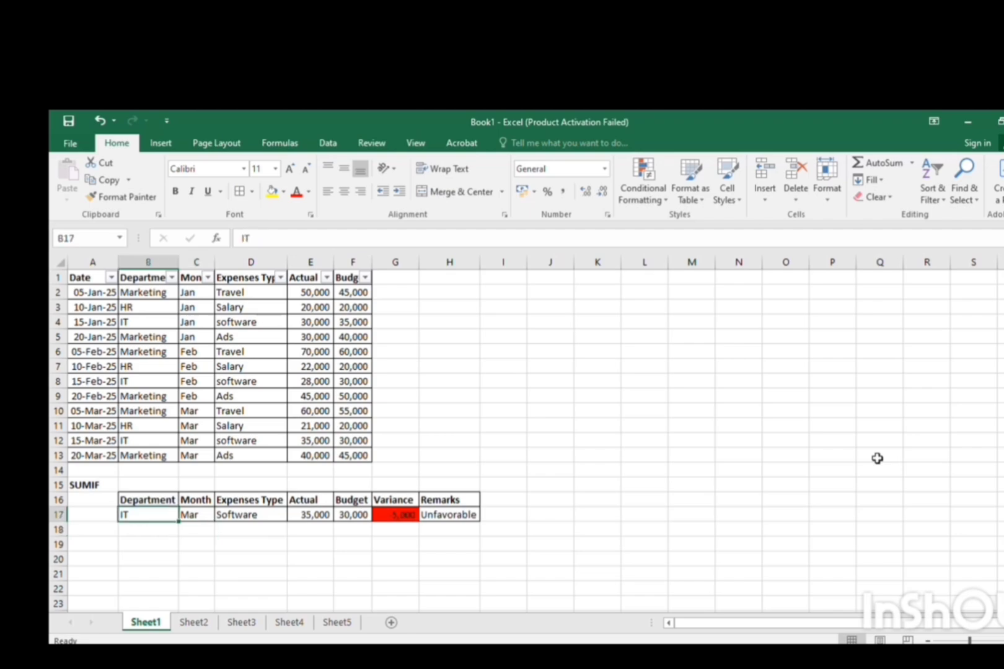
Step: Change the summary row's department in B17 to HR and its expense type in D17 to Salary
text(HR)
key(Right)
key(Right)
text(Salary)
Step: Test the HR salary summary by setting the month in C17 to jan, Feb and Mar in turn
key(Left)
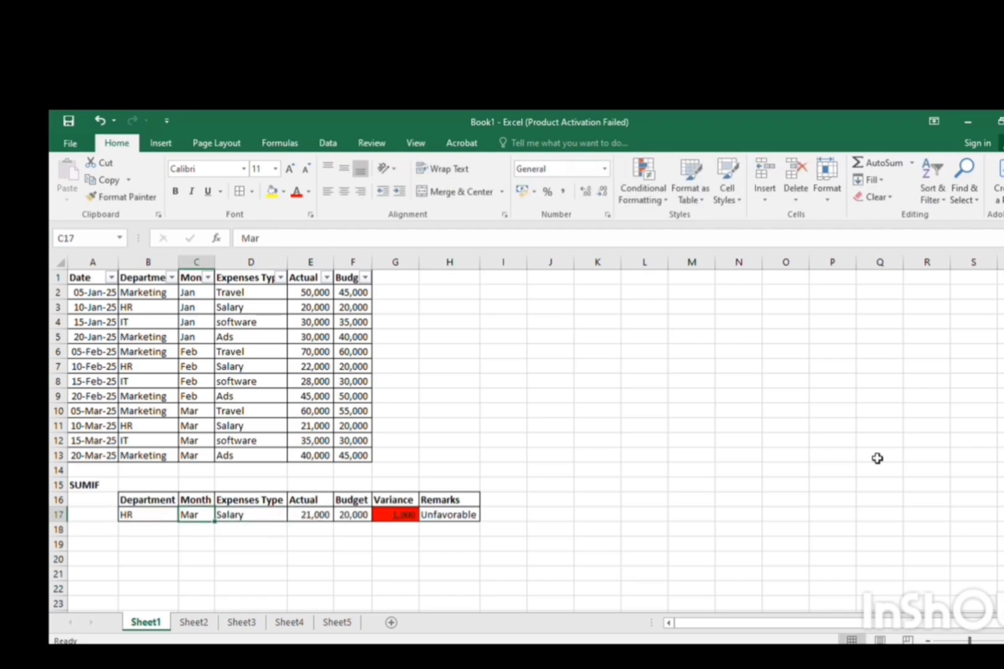
text(jan)
key(Return)
key(Up)
key(Right)
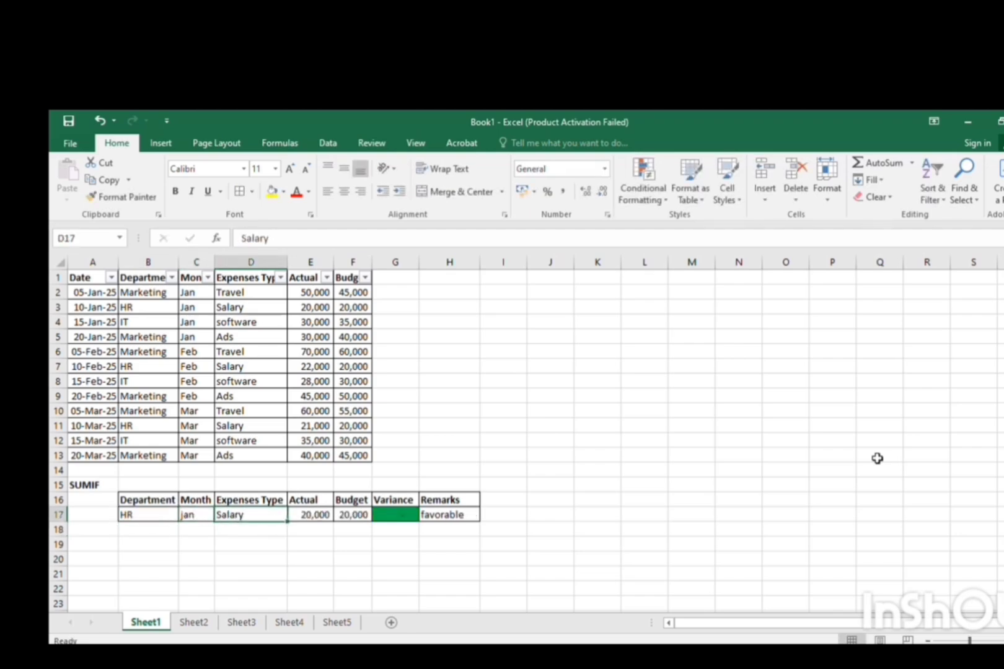
key(Left)
text(Feb)
key(Return)
key(Up)
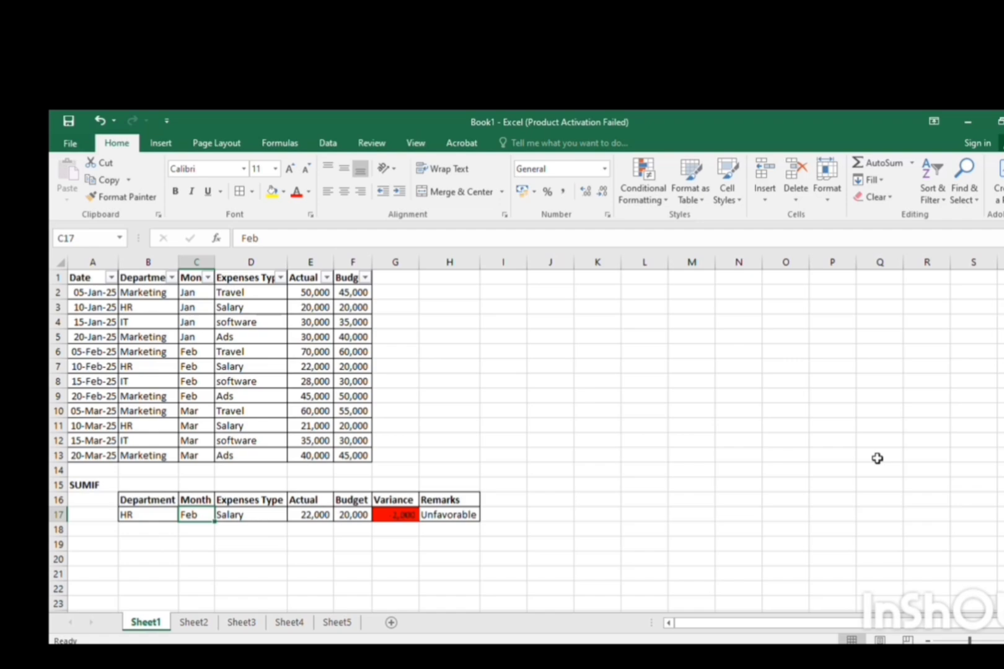
text(Mar)
key(Return)
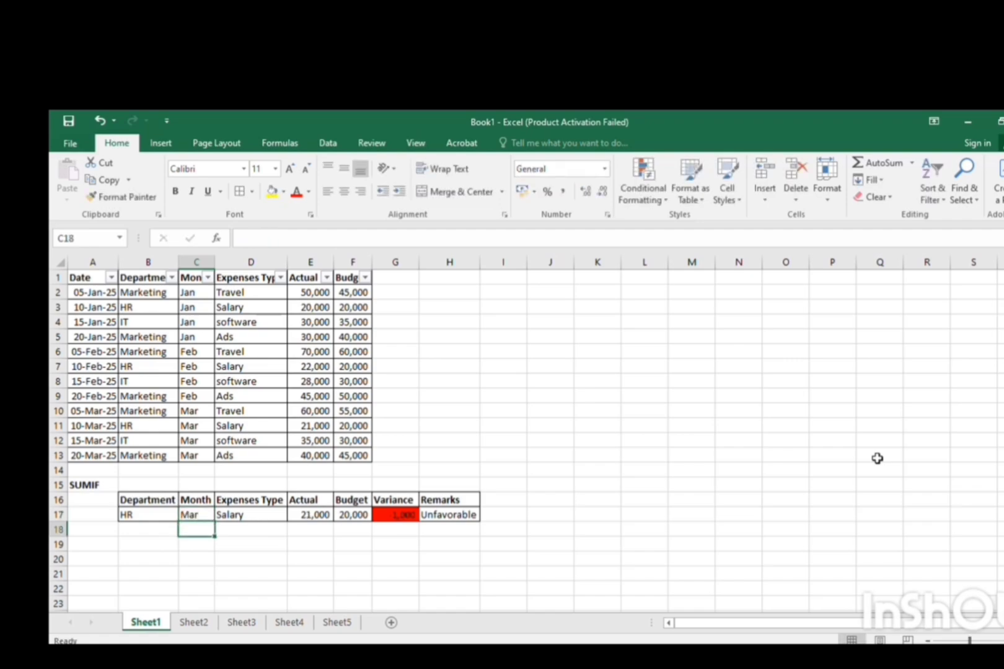
key(Up)
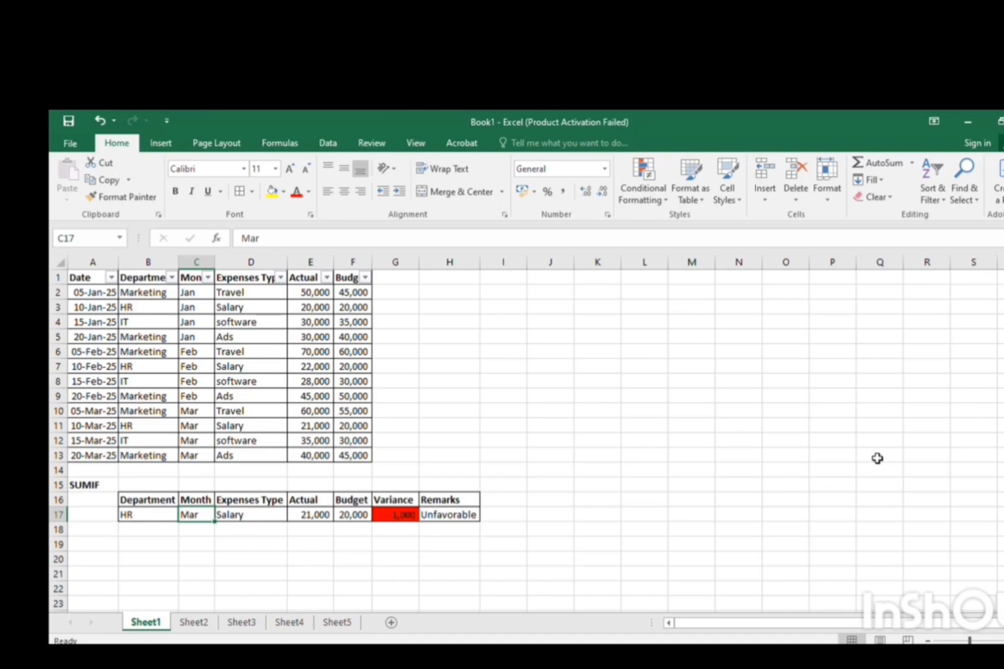
Step: Change the summary row's department in B17 to Marketing
key(Right)
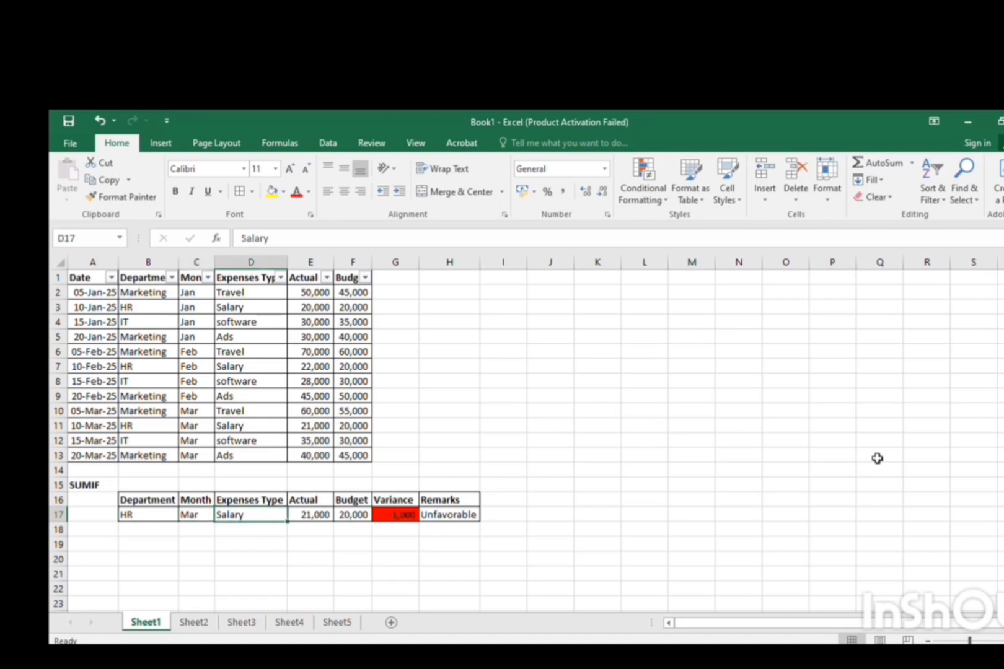
key(Left)
key(Left)
text(M)
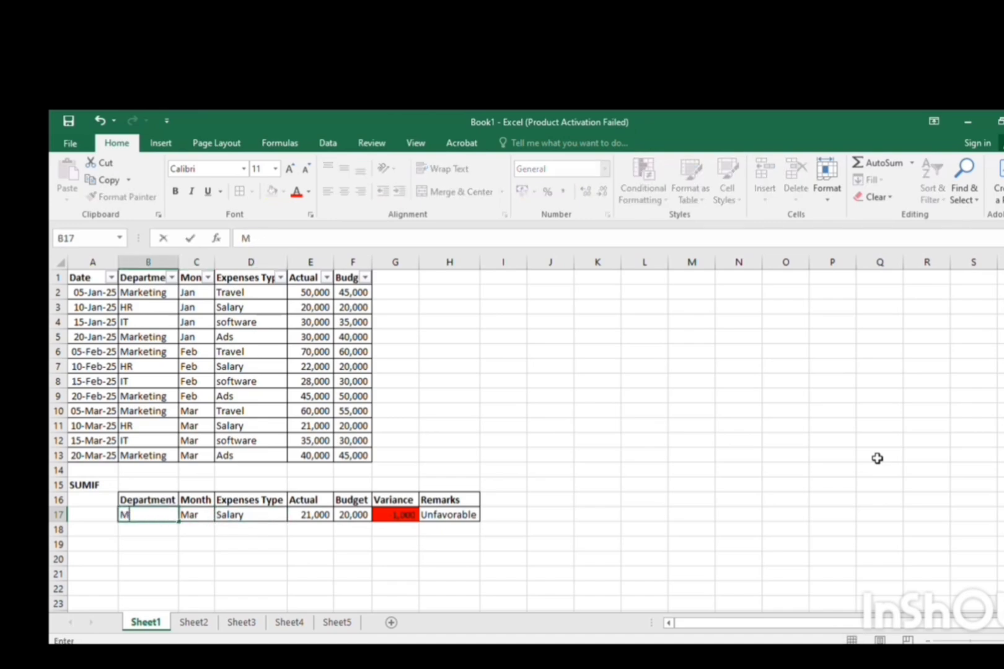
text(arketing)
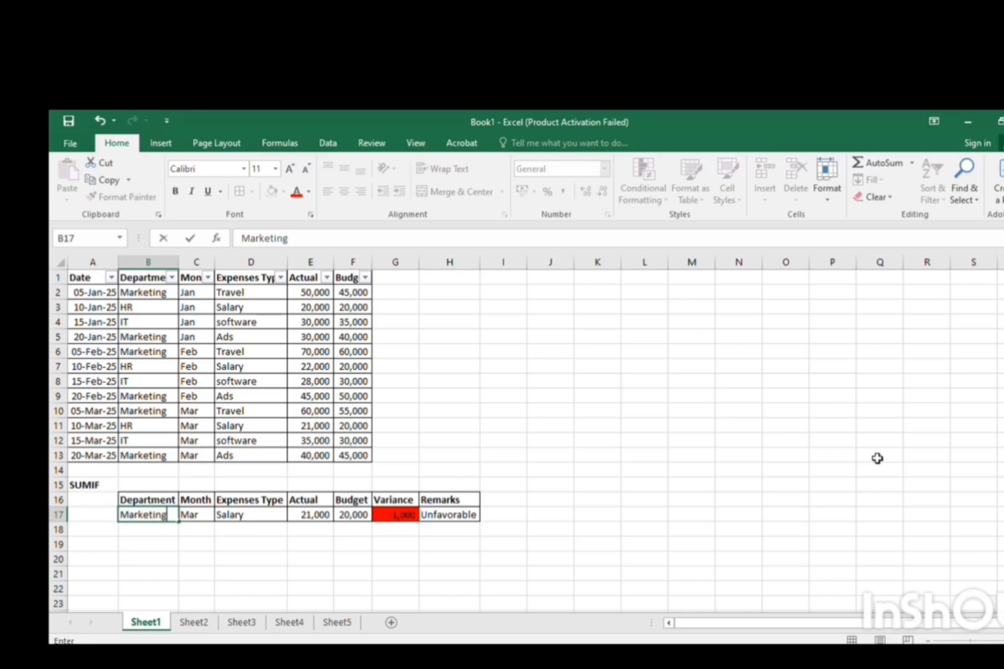
key(Return)
key(Up)
Step: Set the summary row's expense type in D17 to Travel
key(Right)
key(Right)
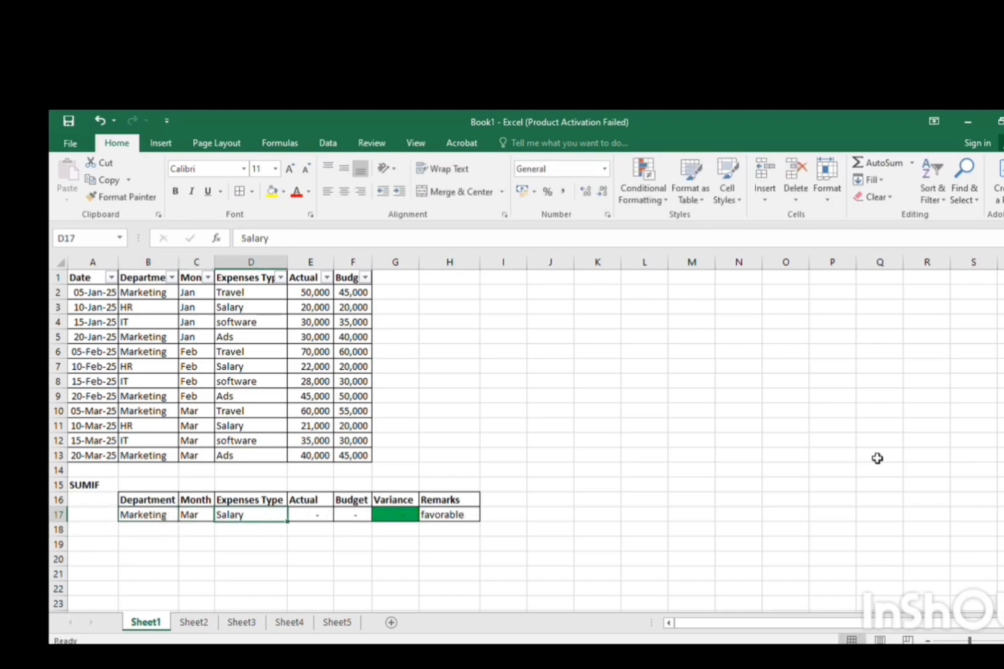
text(t)
key(BackSpace)
text(Tr)
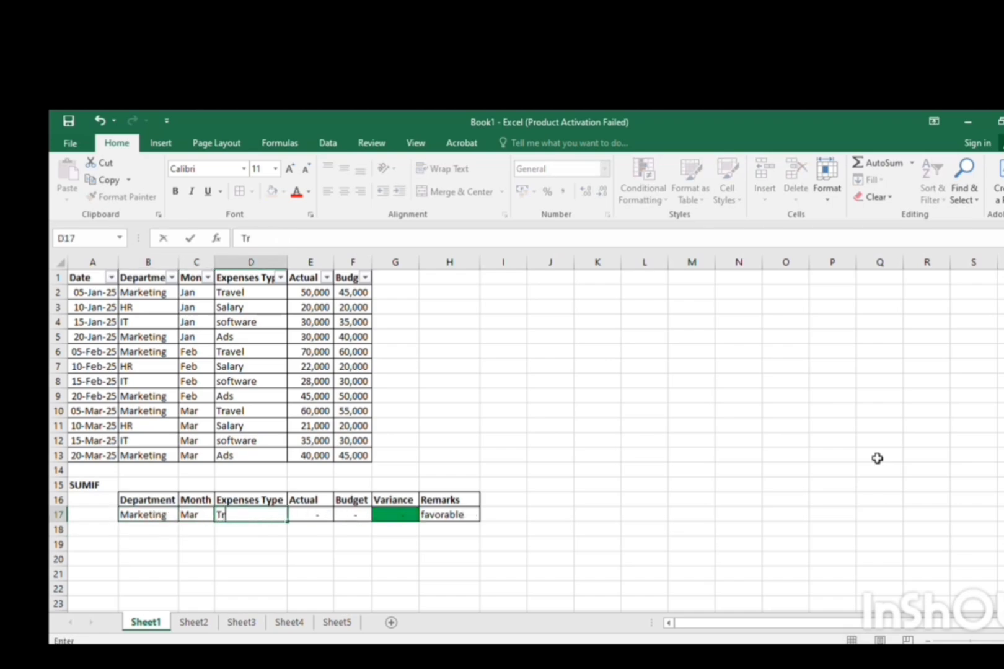
text(avel)
key(Return)
key(Up)
key(Right)
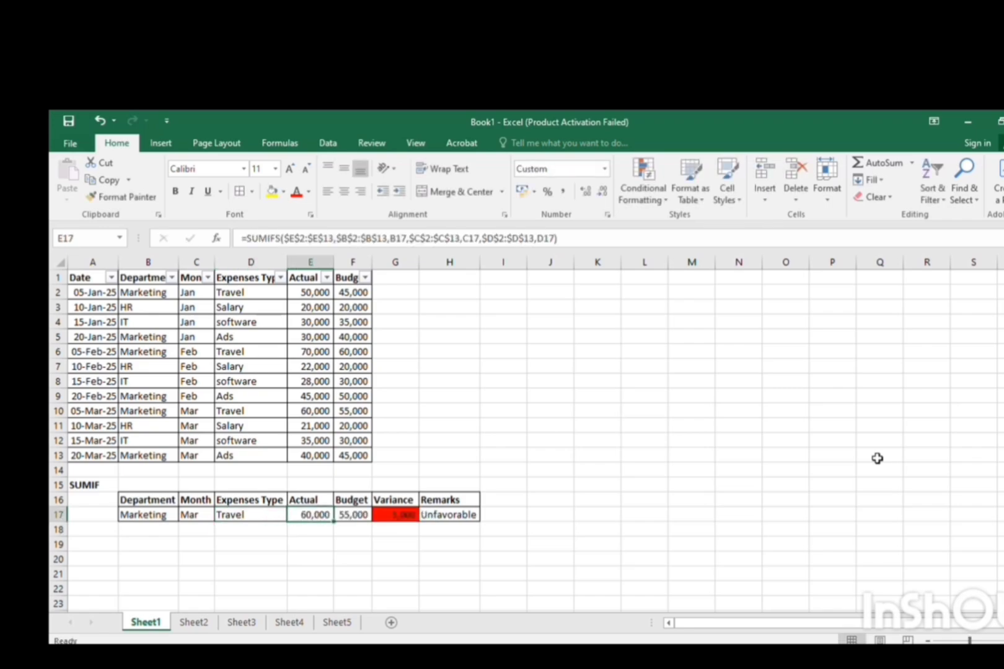
Step: Test the Marketing travel summary by setting the month in C17 to JAN and Feb in turn
key(Left)
key(Left)
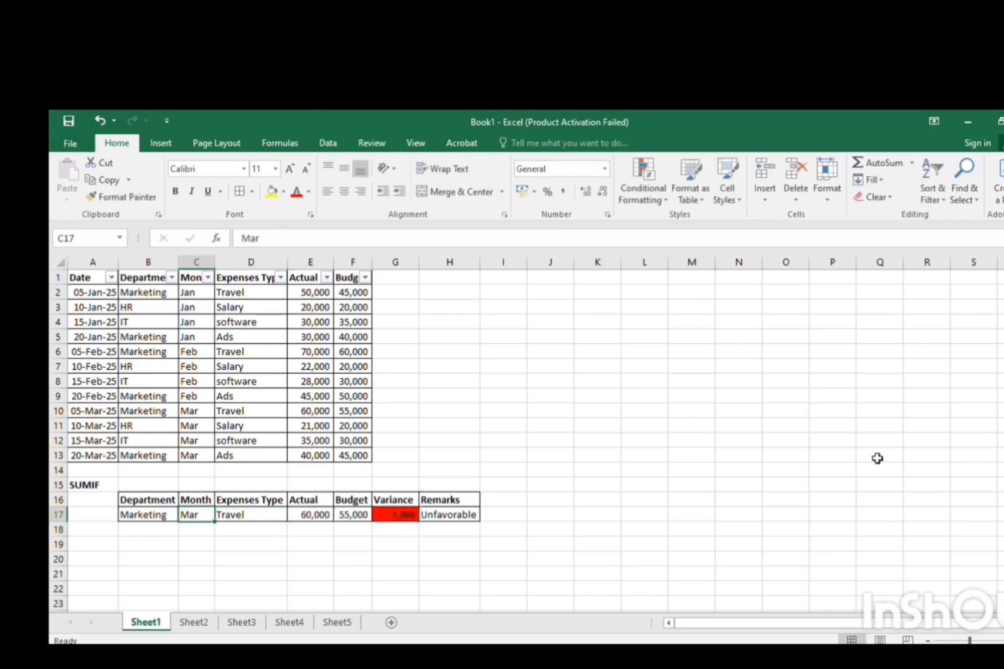
key(BackSpace)
text(JAN)
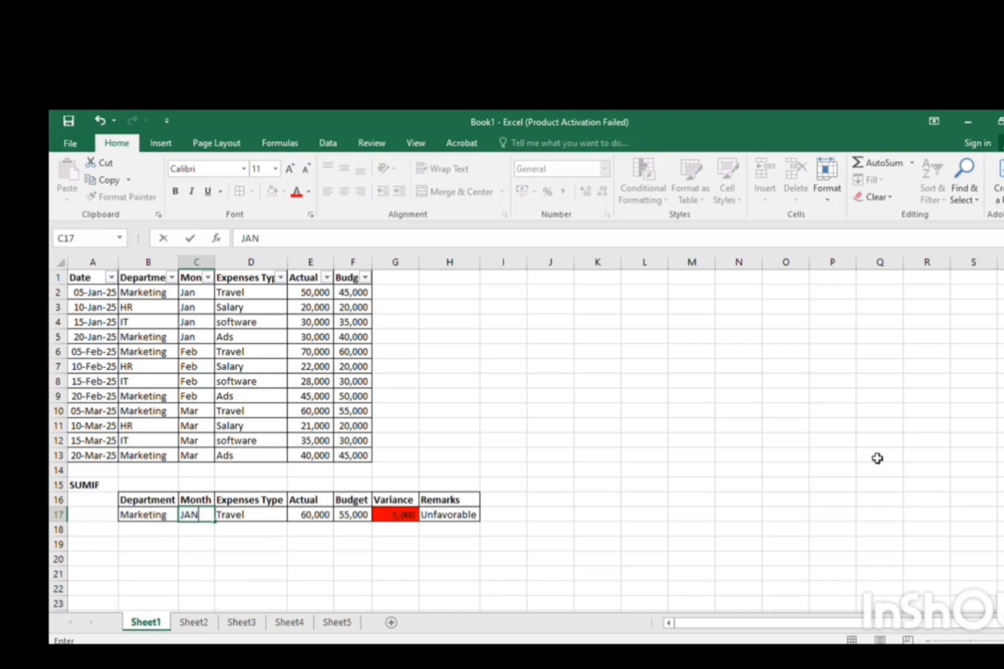
key(Return)
key(Up)
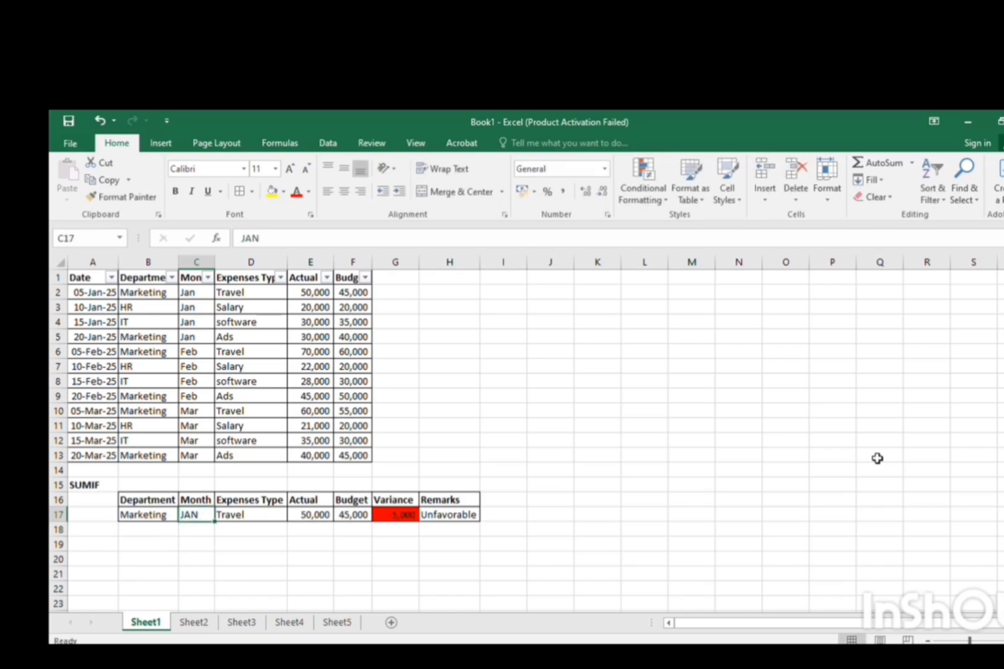
text(Feb)
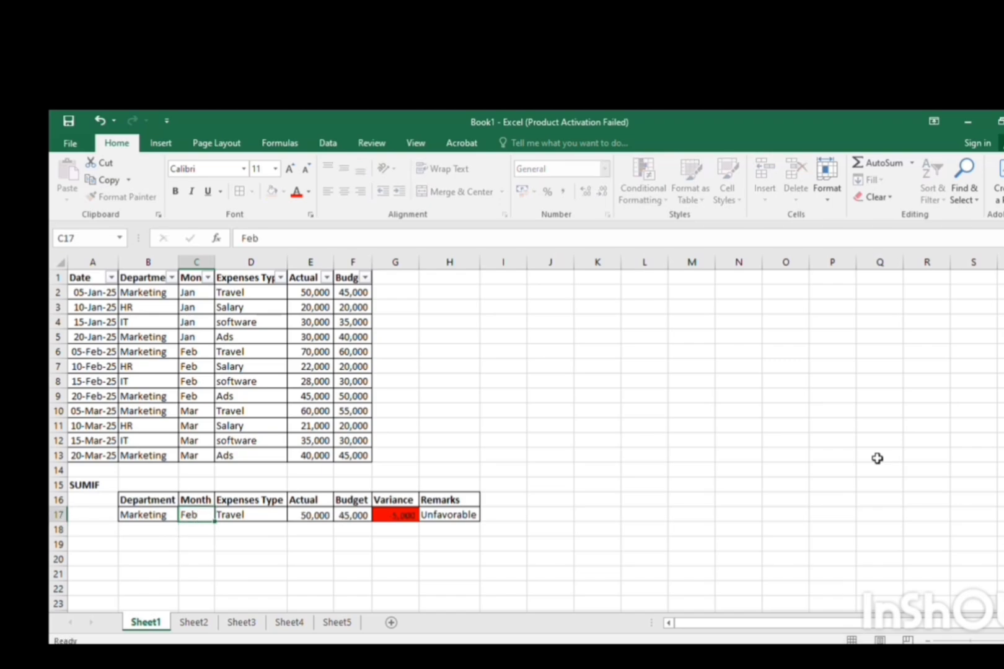
key(Return)
key(Up)
key(Right)
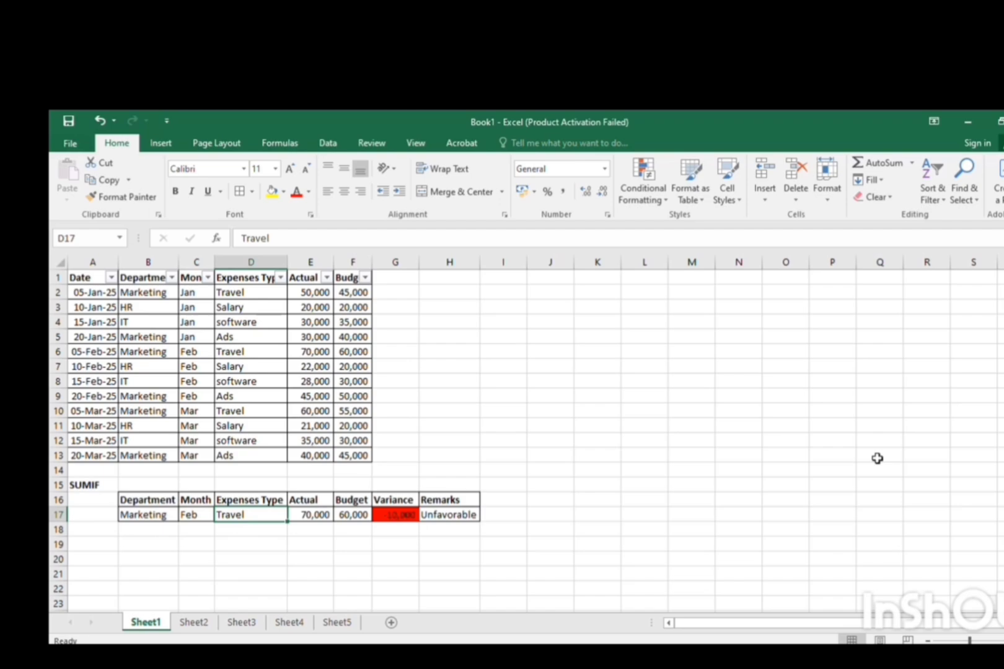
Step: Set the Marketing travel summary's month in C17 to Mar
key(Left)
text(ma)
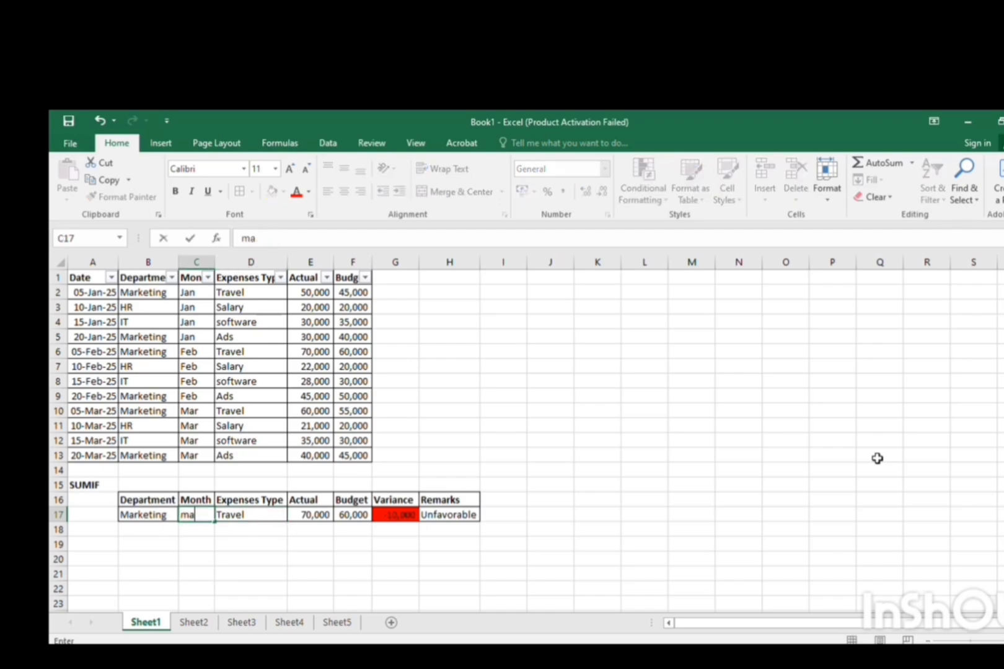